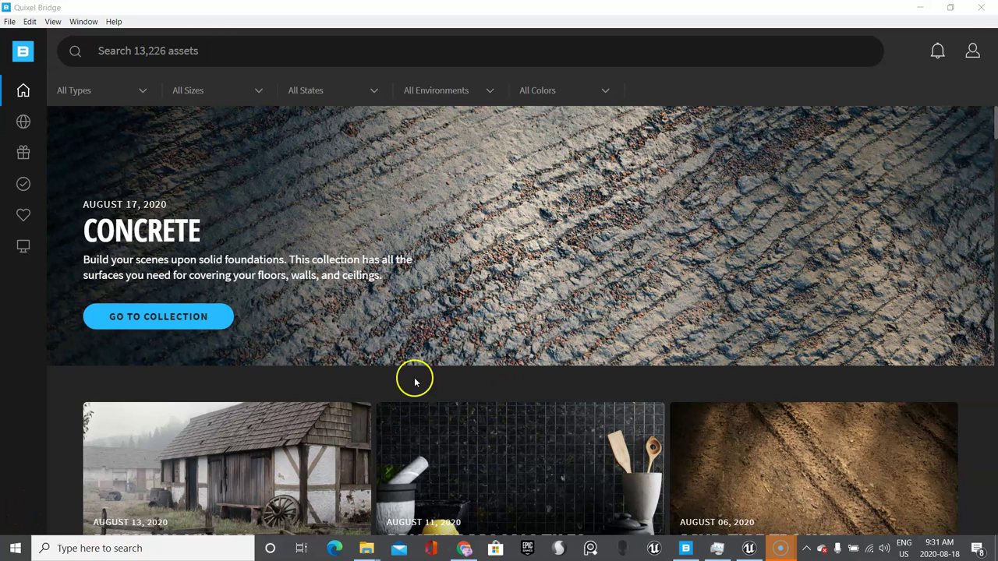
# Open the Decorative Clay Bowl details via 3D Assets > Clay > Other.
pyautogui.moveTo(30, 137)
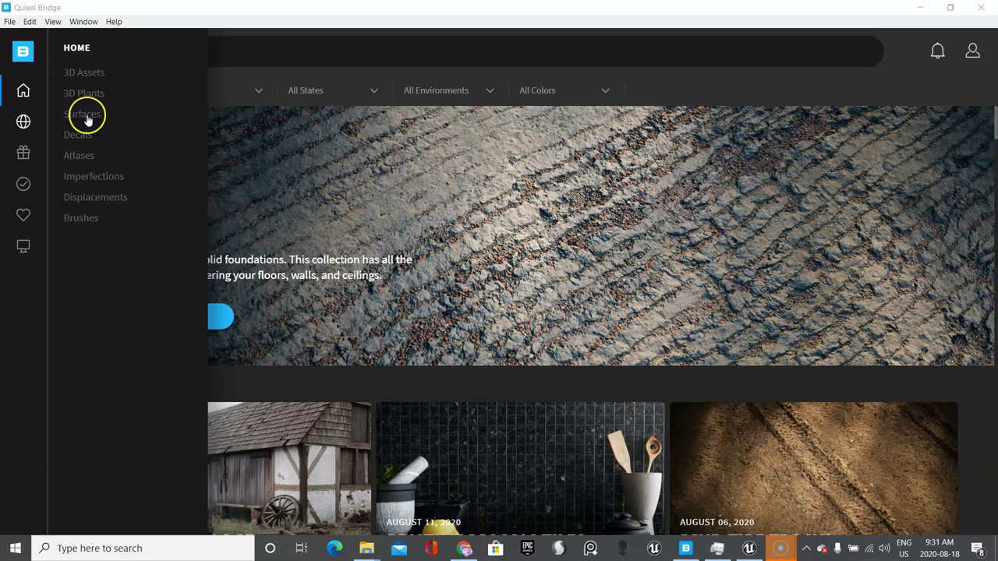
pyautogui.click(93, 72)
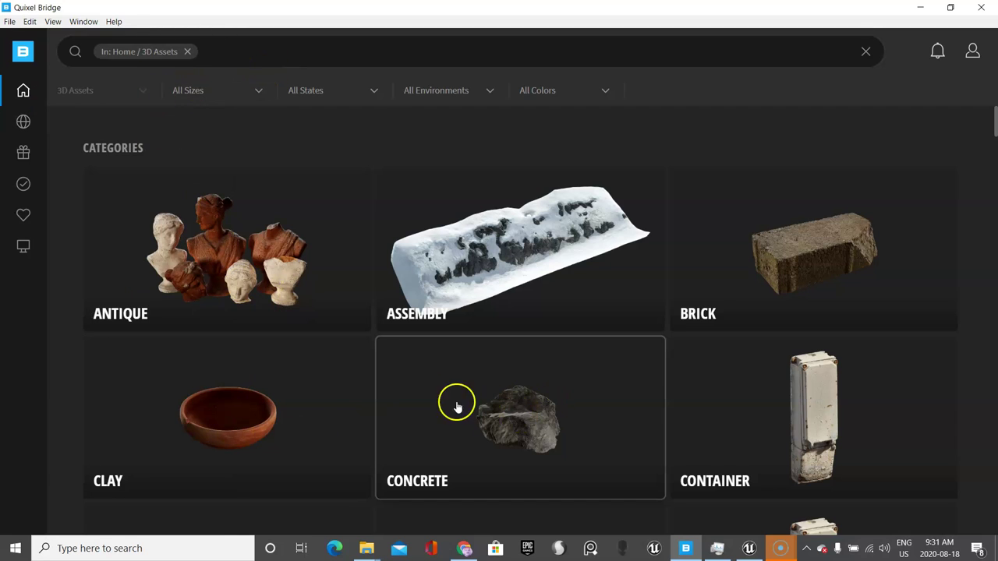
pyautogui.click(254, 415)
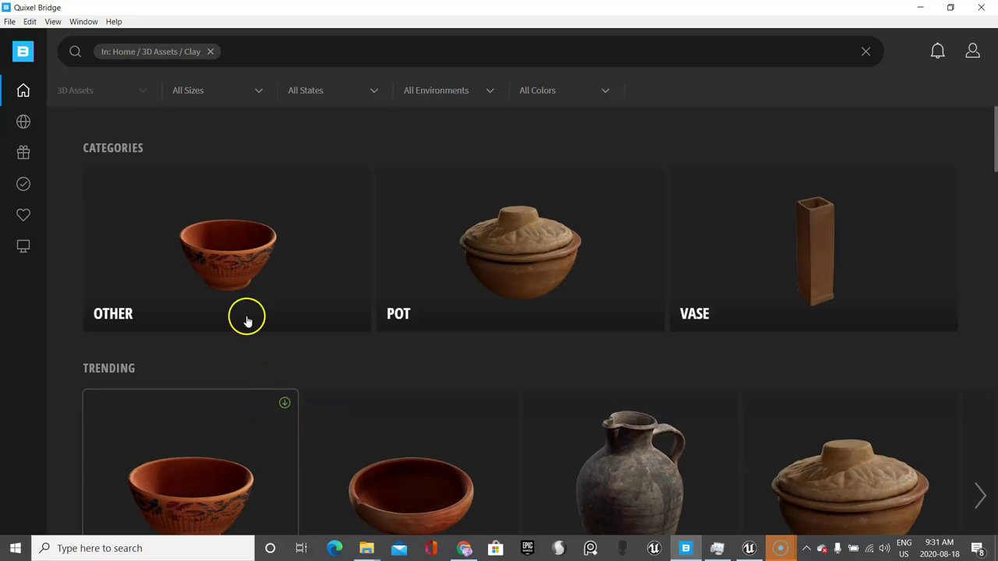
pyautogui.click(241, 260)
pyautogui.click(181, 264)
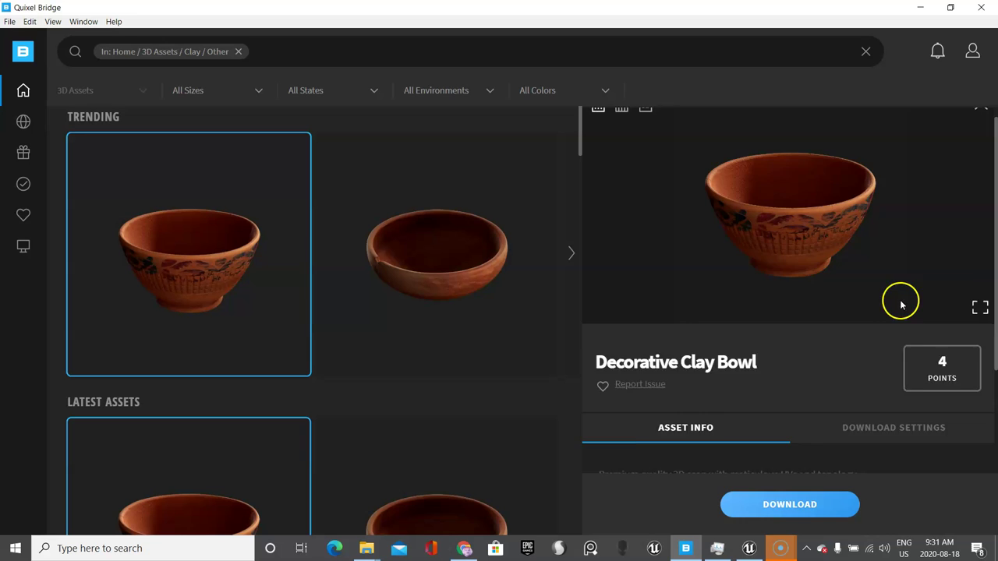
pyautogui.scroll(-4, 897, 312)
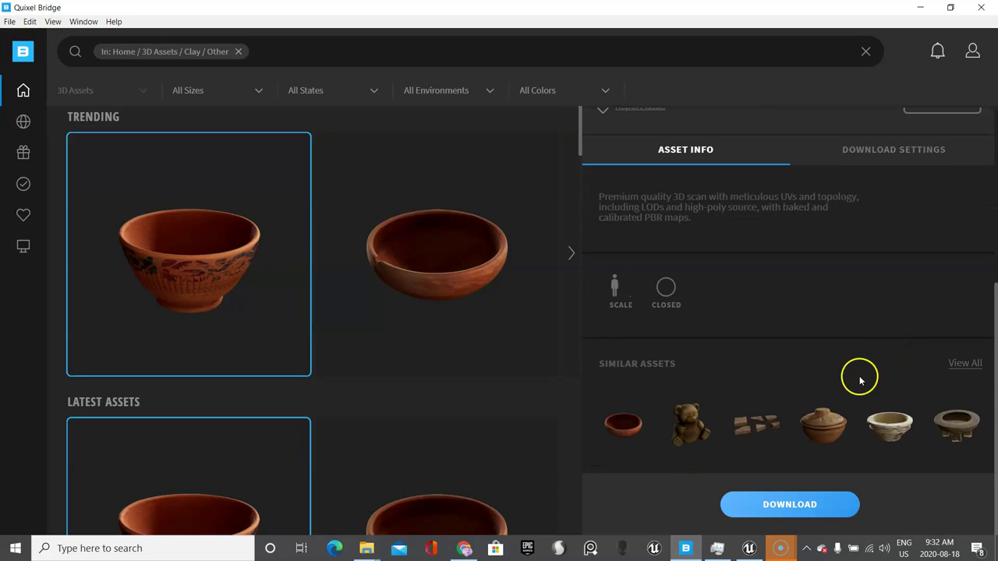
pyautogui.scroll(4, 806, 296)
pyautogui.scroll(-3, 810, 288)
pyautogui.scroll(3, 816, 293)
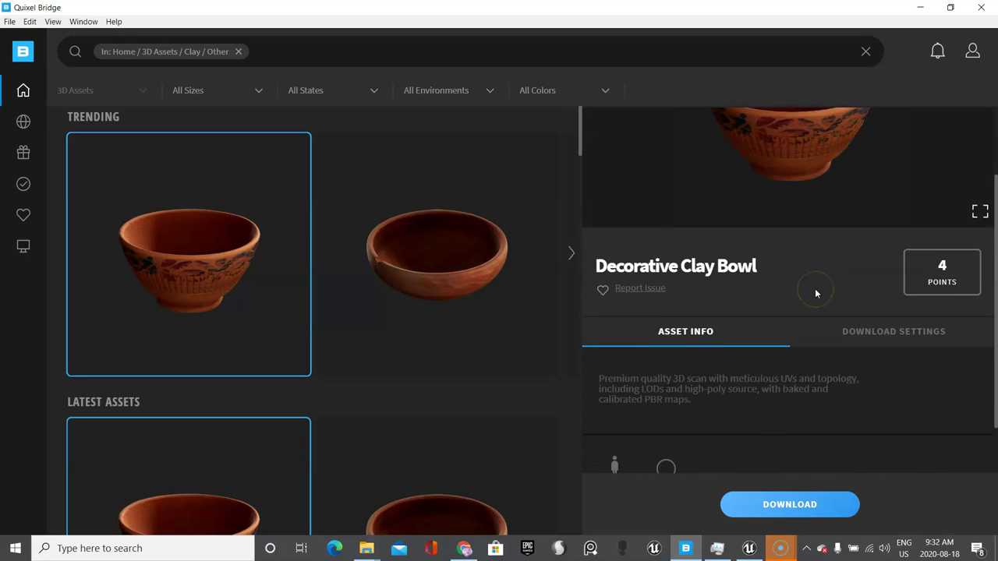
pyautogui.click(973, 53)
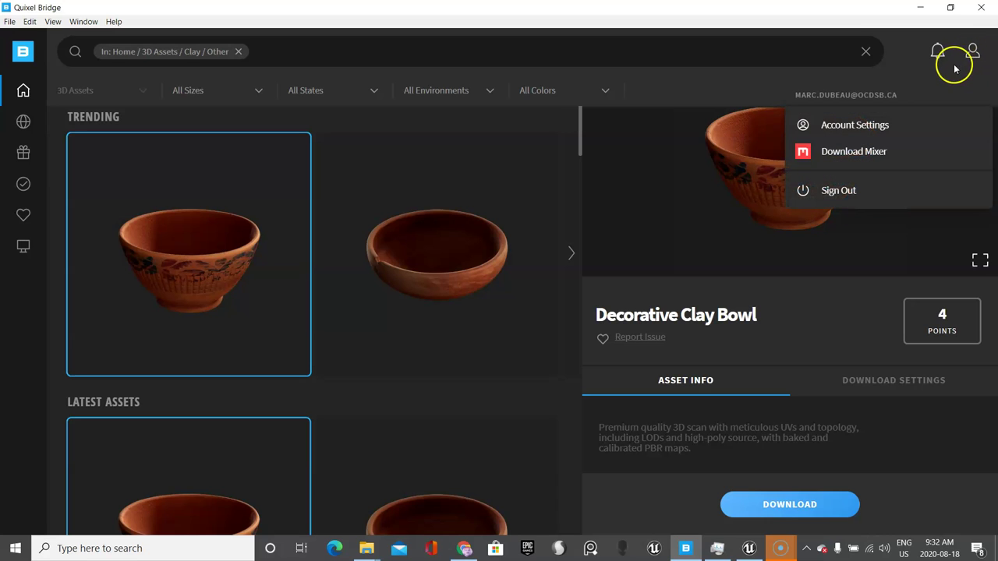
pyautogui.click(909, 71)
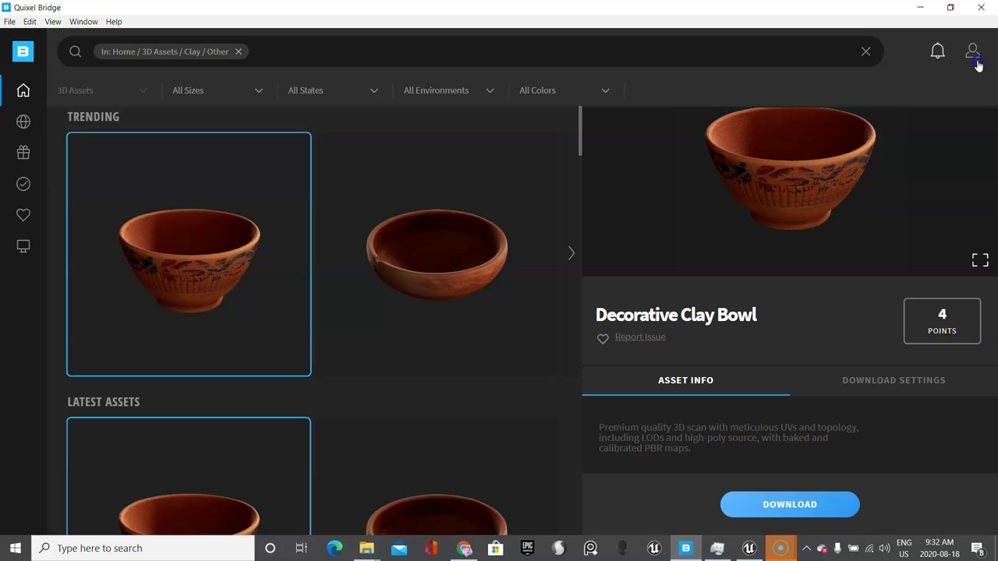
pyautogui.click(959, 111)
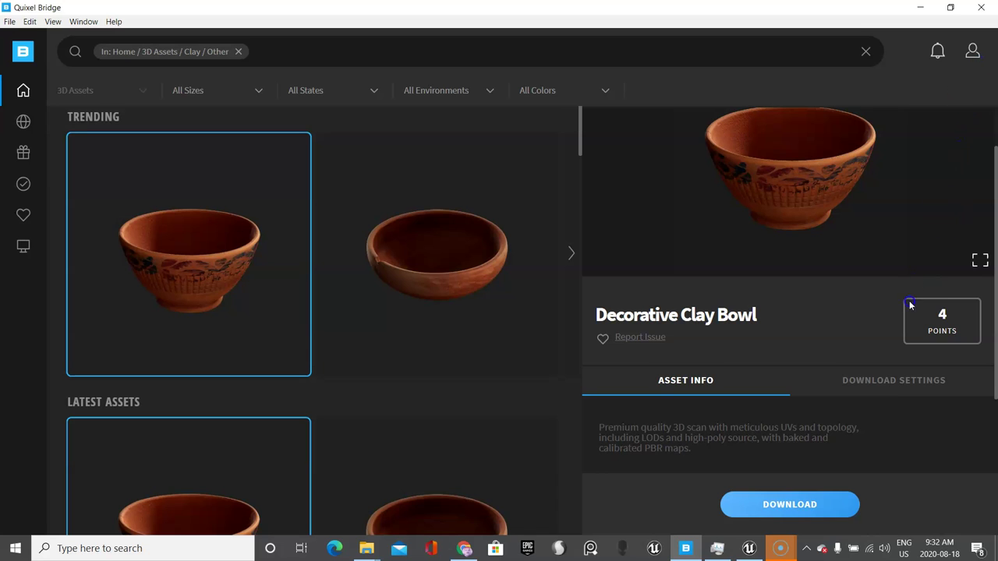
pyautogui.scroll(-3, 909, 308)
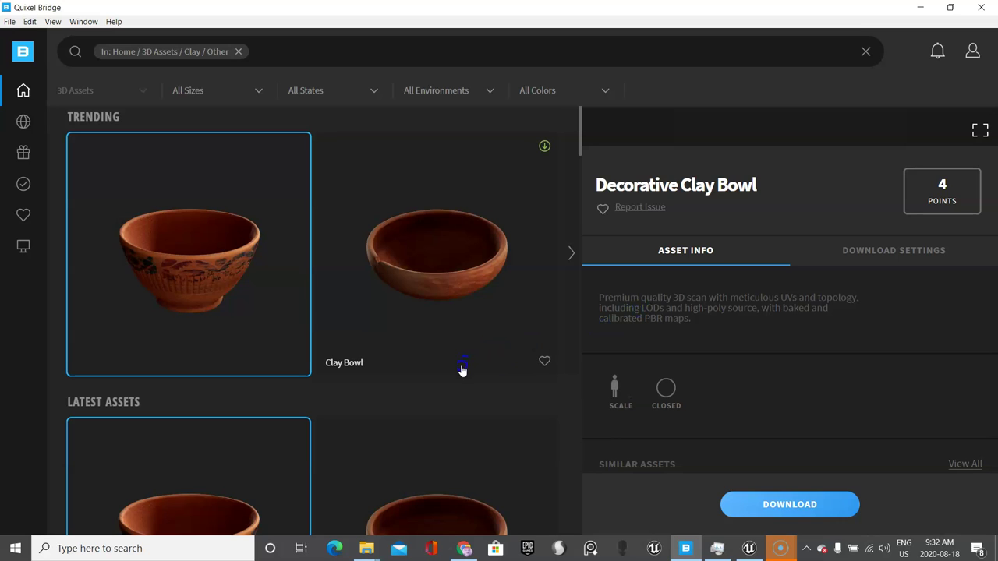
pyautogui.click(296, 280)
# Show the bowl's download settings and scroll through its LODs and texture map list.
pyautogui.click(937, 252)
pyautogui.click(898, 248)
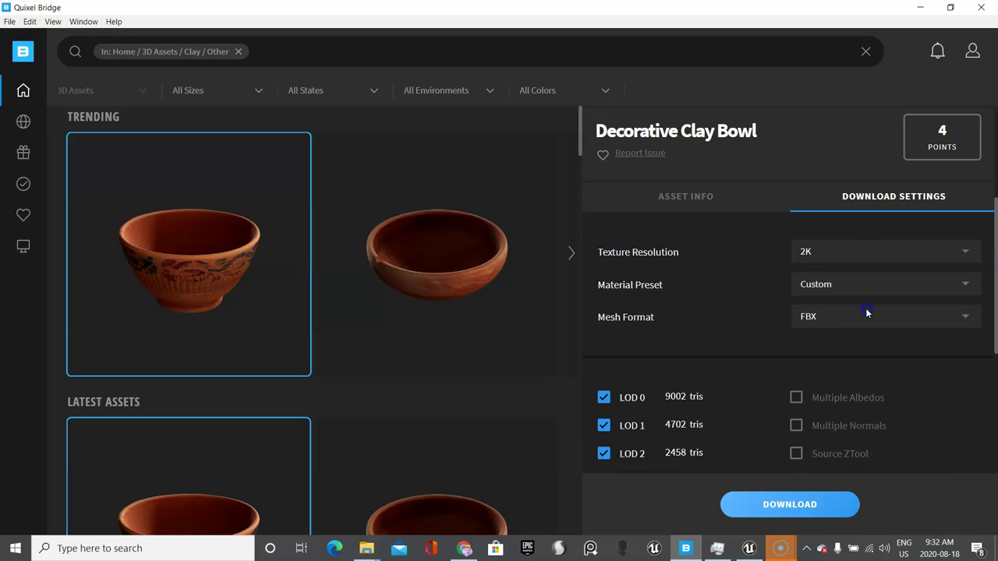
pyautogui.scroll(-3, 865, 311)
pyautogui.scroll(-5, 864, 313)
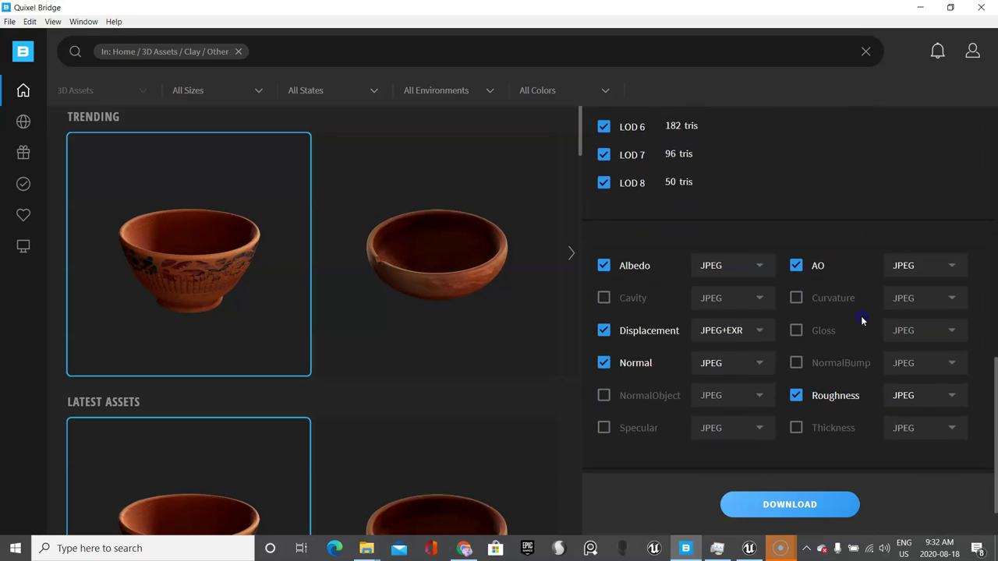
pyautogui.scroll(3, 861, 321)
pyautogui.scroll(-3, 860, 321)
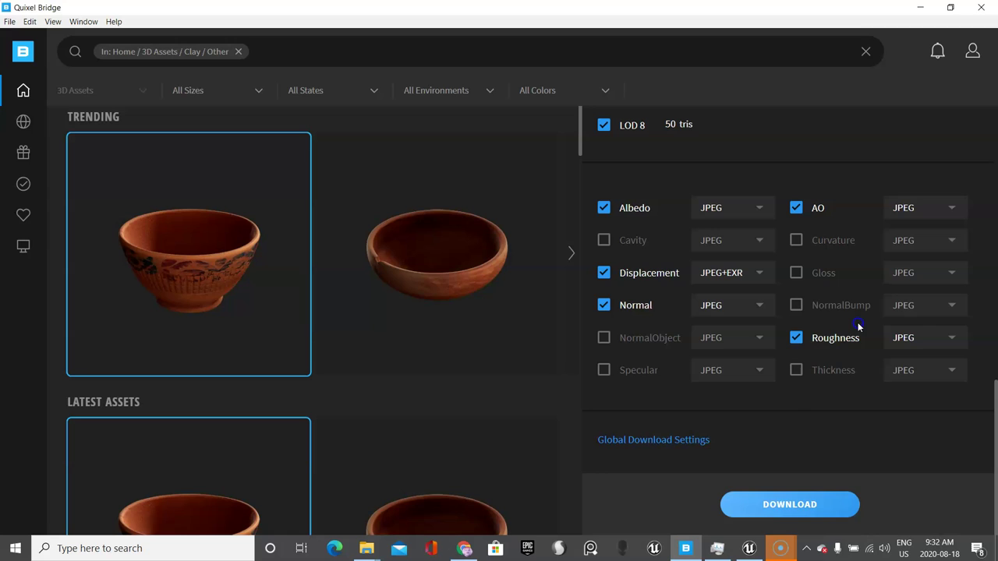
# In Global Download Settings, keep texture resolution at 2K and choose the Unreal 4 material preset.
pyautogui.click(653, 440)
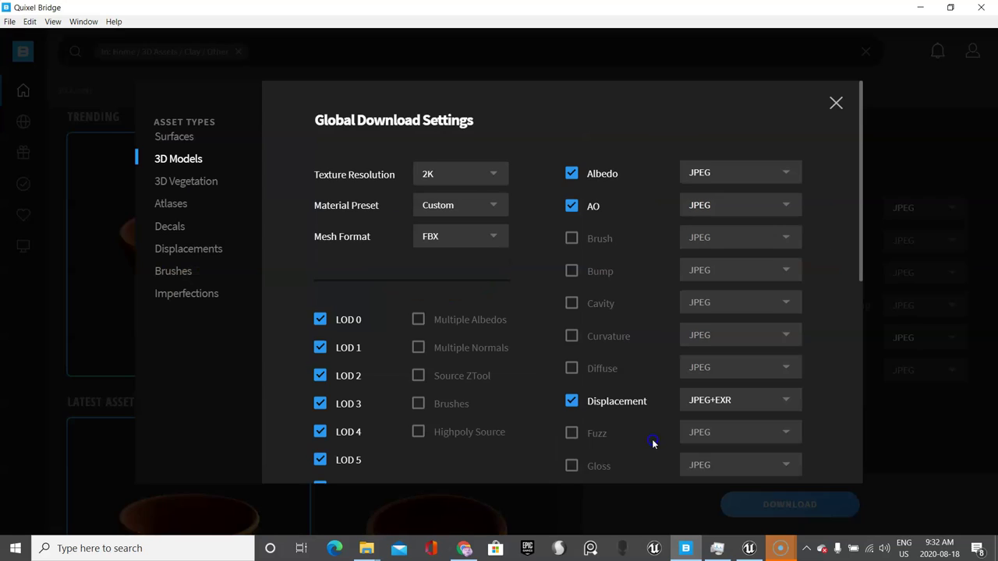
pyautogui.click(494, 178)
pyautogui.click(461, 258)
pyautogui.click(496, 179)
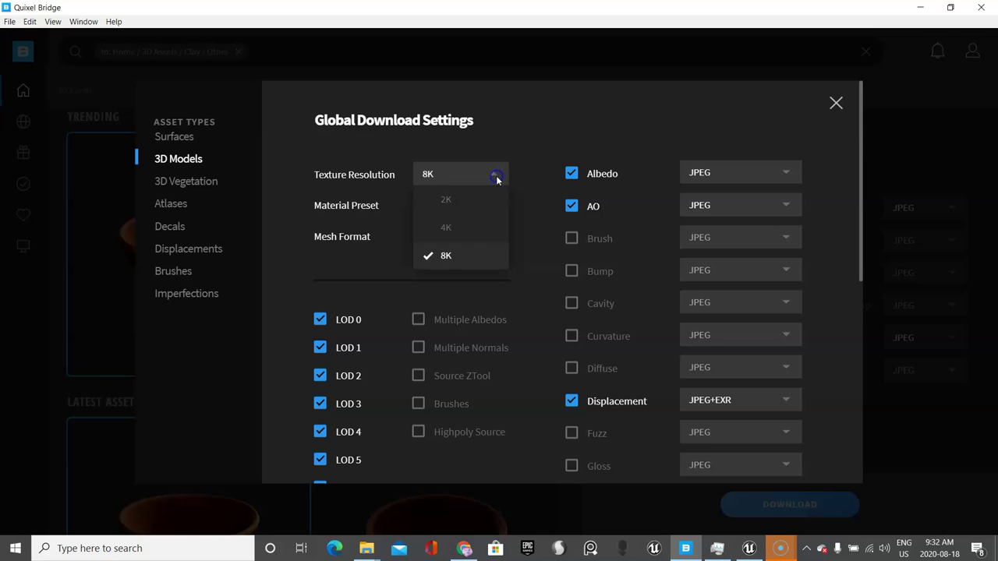
pyautogui.click(480, 201)
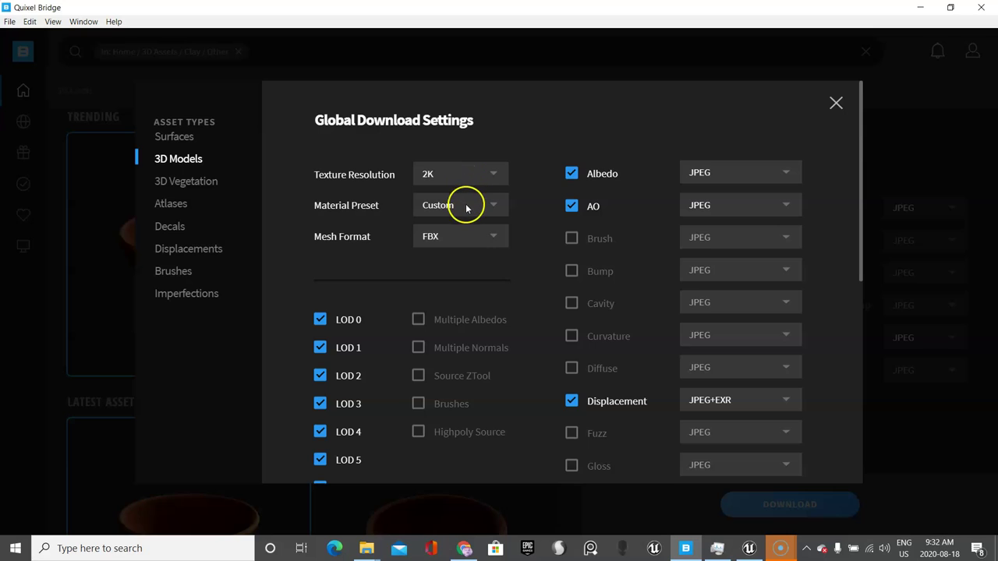
pyautogui.click(468, 206)
pyautogui.click(458, 262)
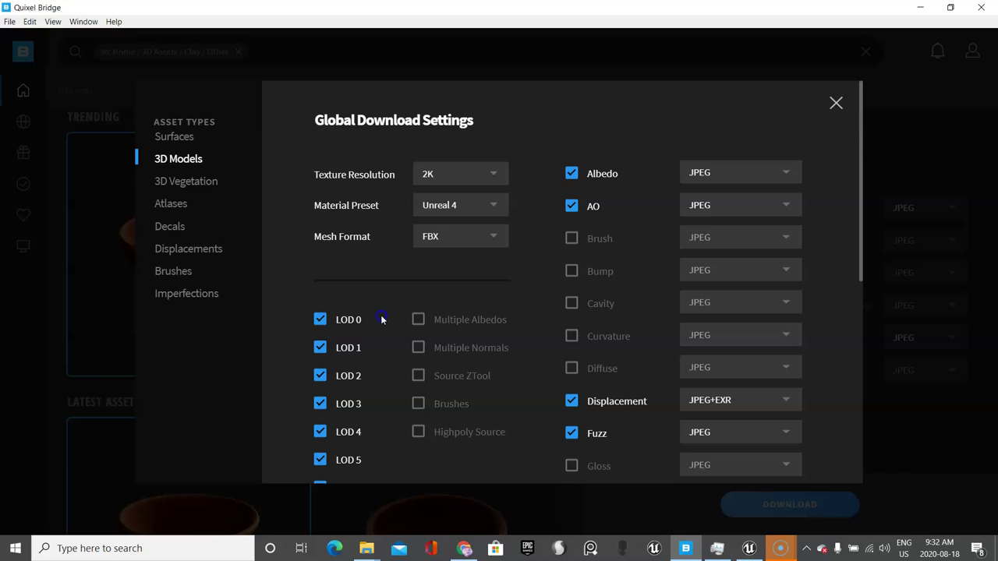
# Exclude LODs 0–2 and include LODs 3–8 for 3D model downloads.
pyautogui.scroll(-2, 363, 336)
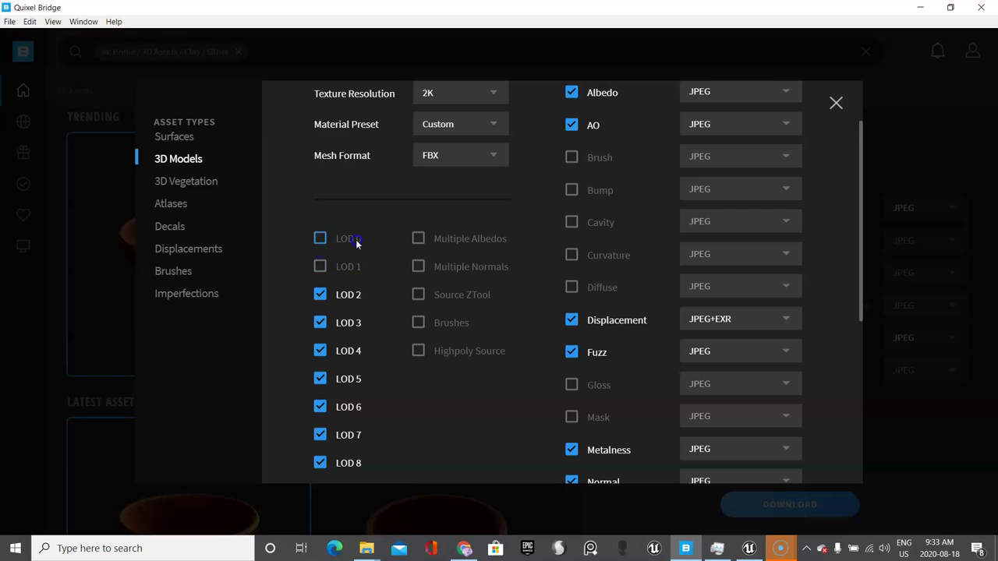
pyautogui.click(351, 249)
pyautogui.click(319, 264)
pyautogui.scroll(-3, 361, 300)
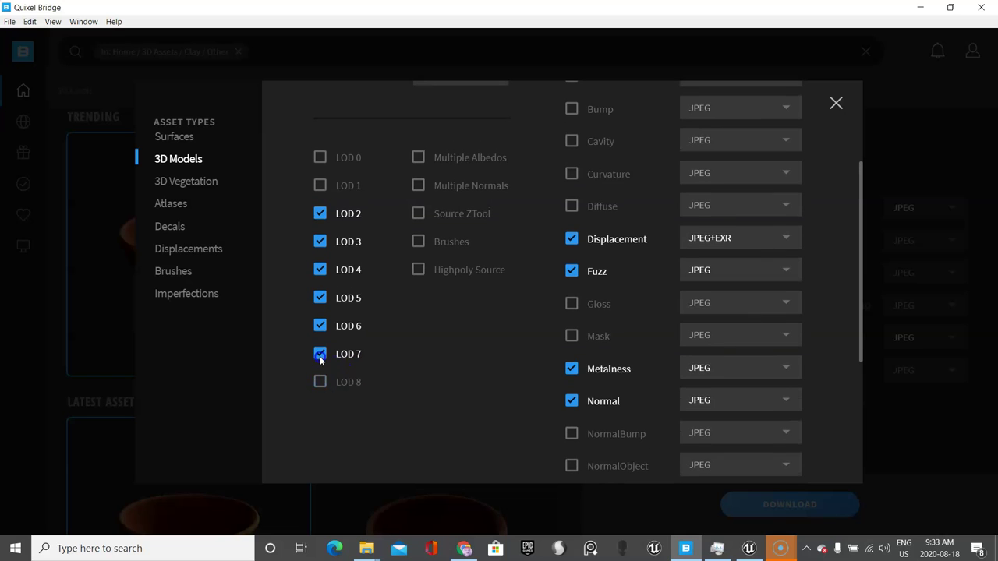
pyautogui.click(320, 355)
pyautogui.click(320, 382)
pyautogui.click(319, 219)
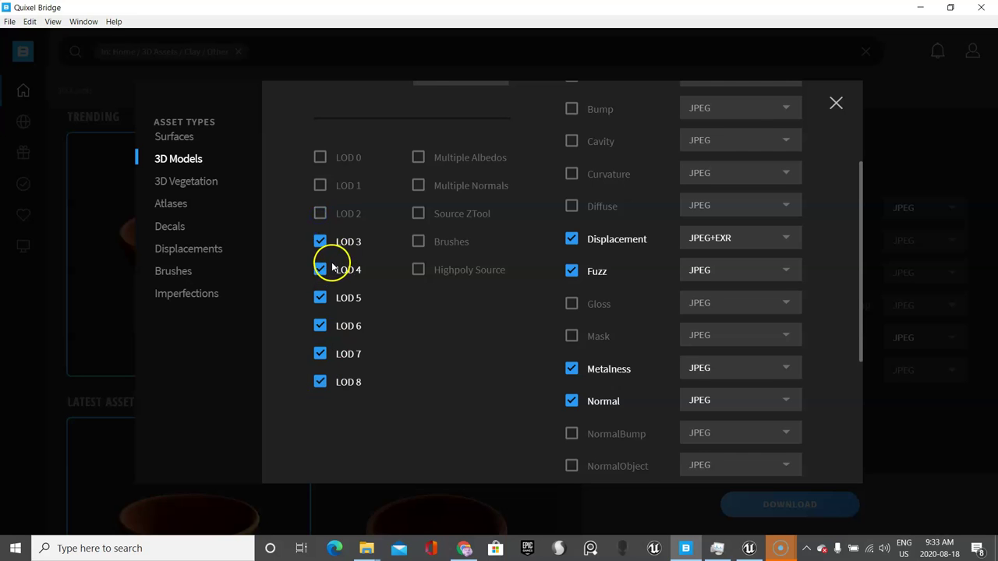
pyautogui.scroll(5, 338, 267)
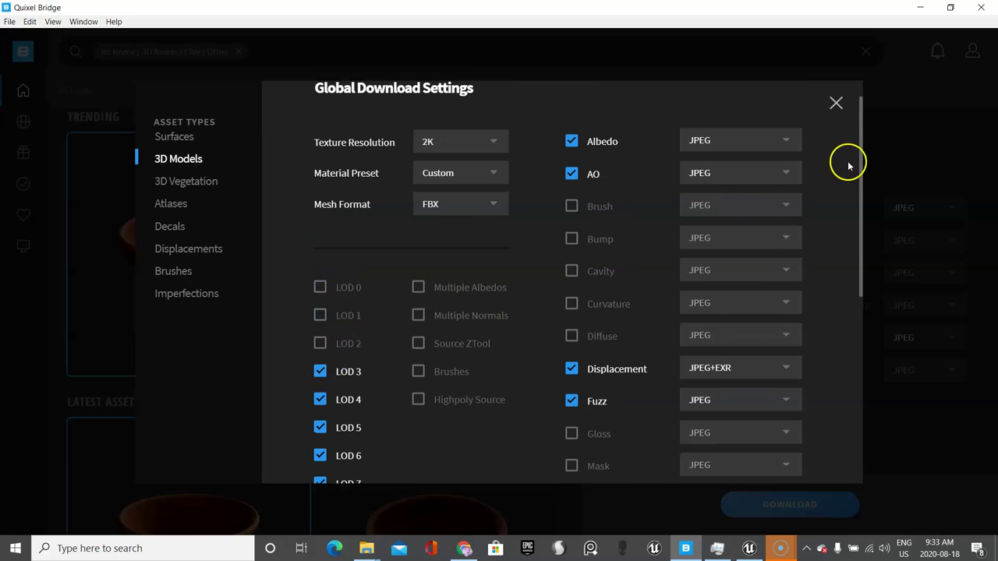
pyautogui.scroll(-3, 824, 234)
pyautogui.scroll(-10, 822, 405)
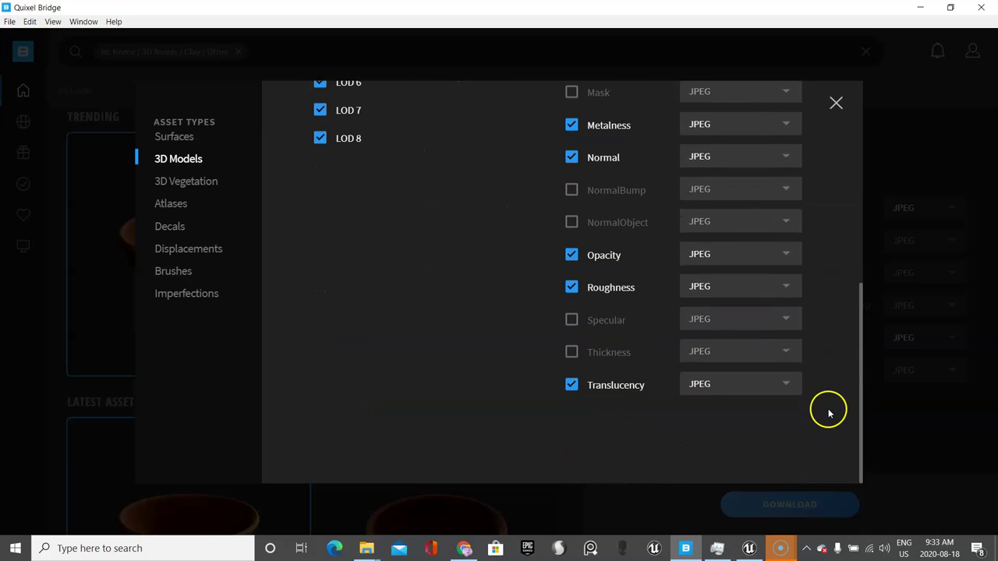
pyautogui.scroll(8, 828, 406)
# Close the global download settings and clear the Clay / Other browsing filter.
pyautogui.click(835, 113)
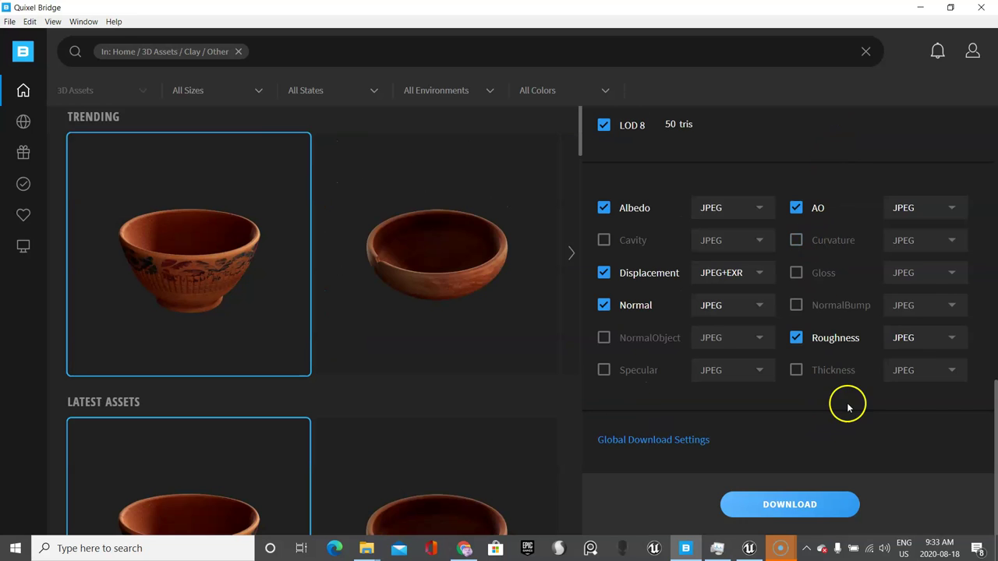
pyautogui.scroll(5, 847, 403)
pyautogui.scroll(3, 863, 431)
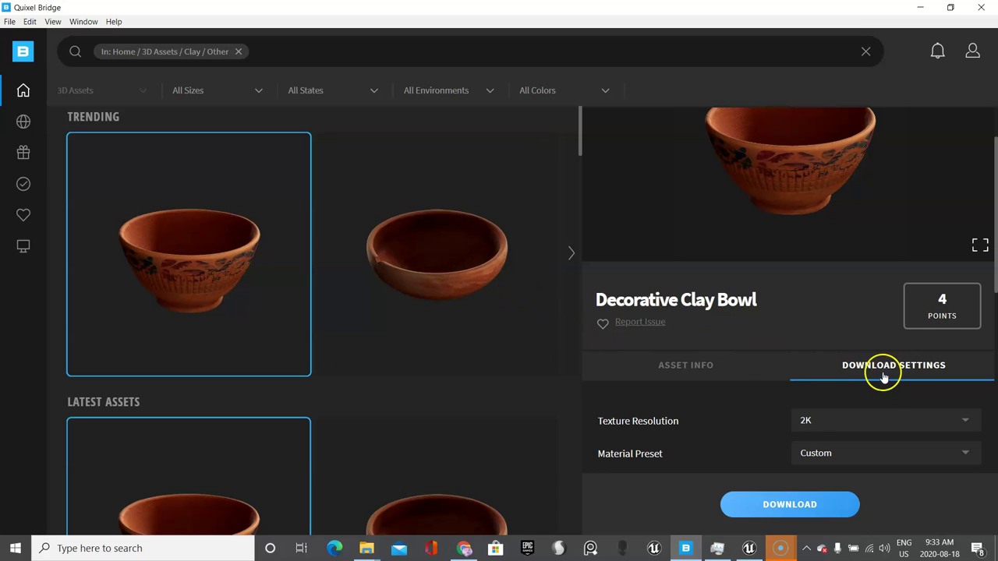
pyautogui.click(138, 92)
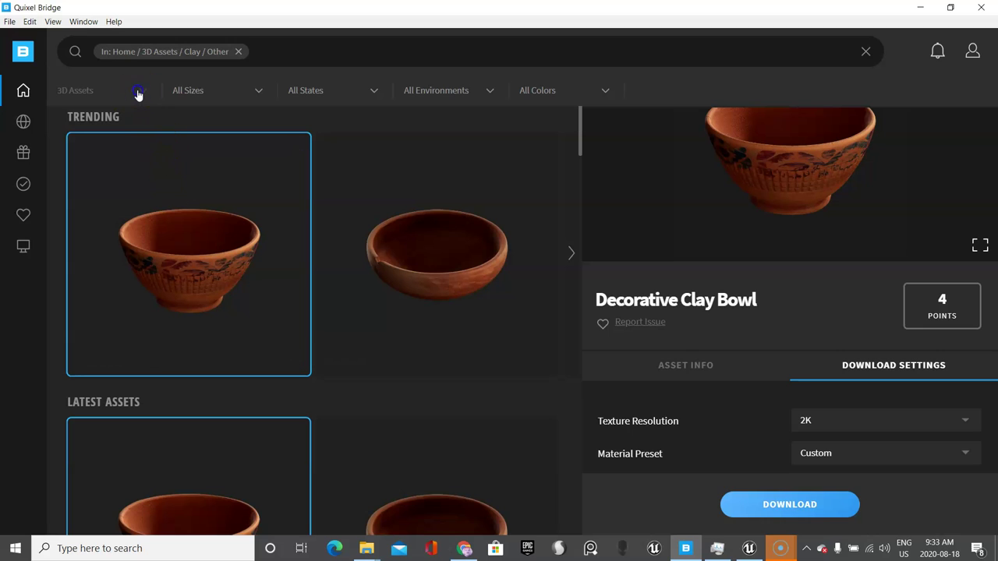
pyautogui.click(246, 48)
pyautogui.click(237, 53)
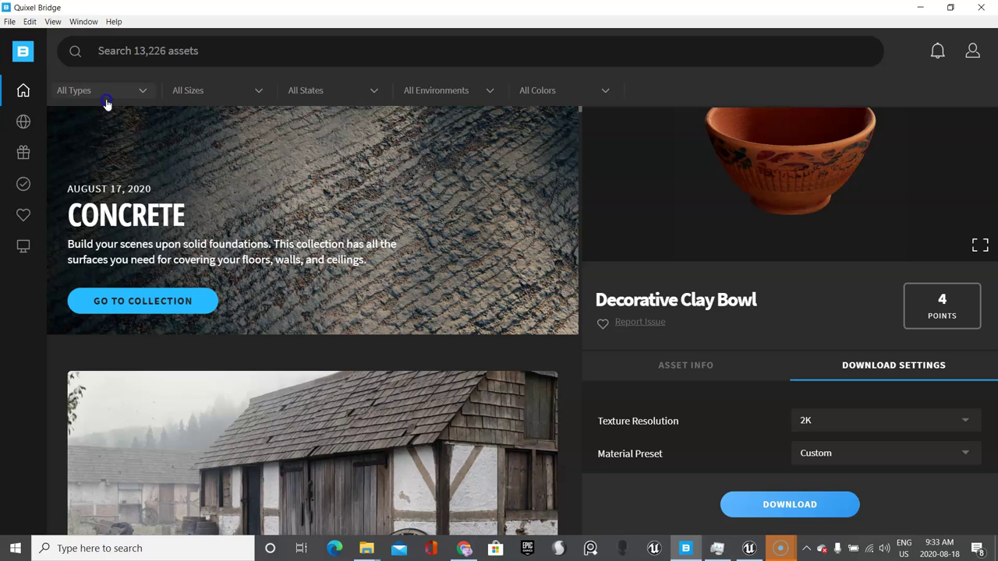
# Filter the library to 3D Plants and browse the Climber assets.
pyautogui.click(125, 92)
pyautogui.click(113, 137)
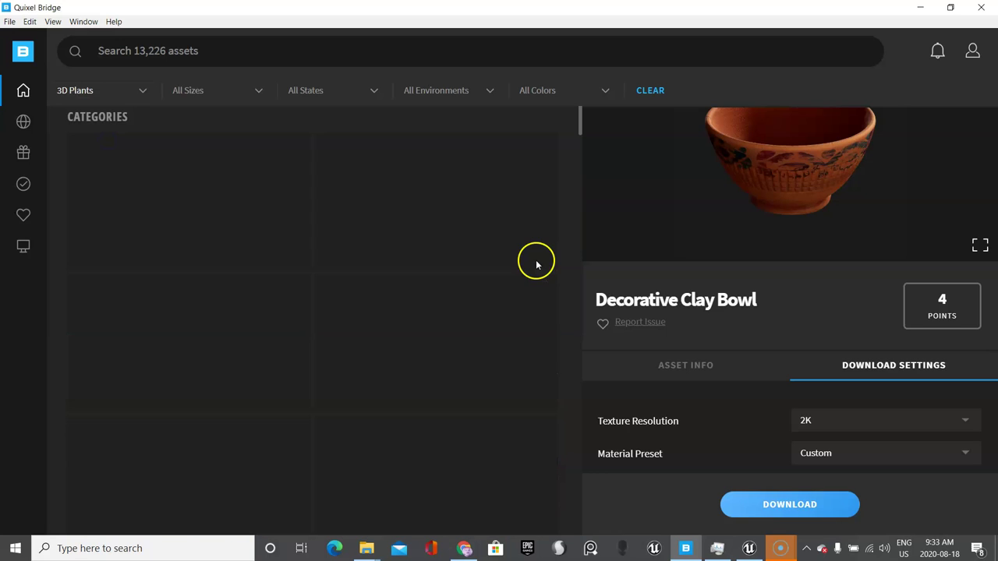
pyautogui.click(403, 221)
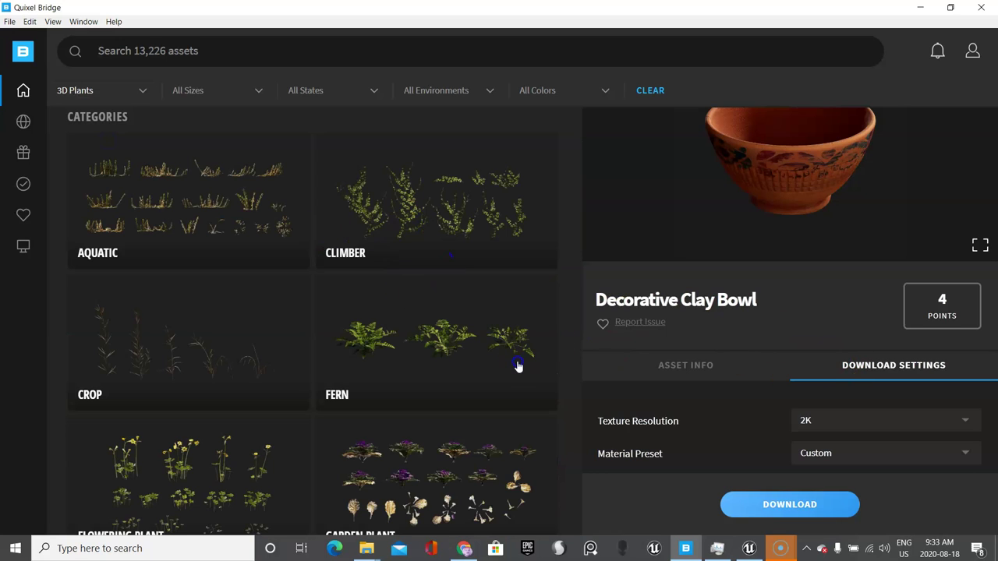
pyautogui.scroll(-5, 936, 351)
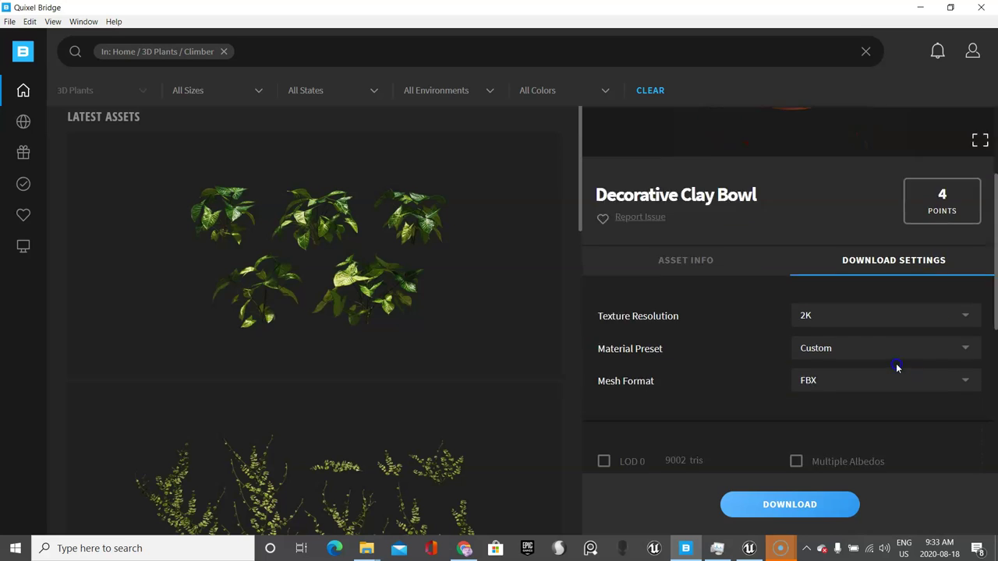
pyautogui.scroll(-2, 841, 388)
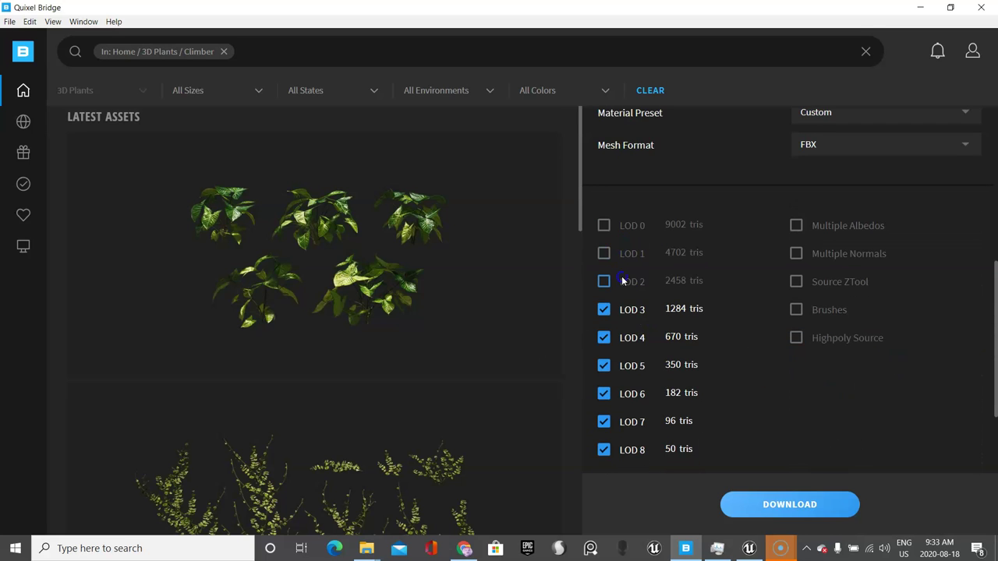
pyautogui.scroll(3, 628, 281)
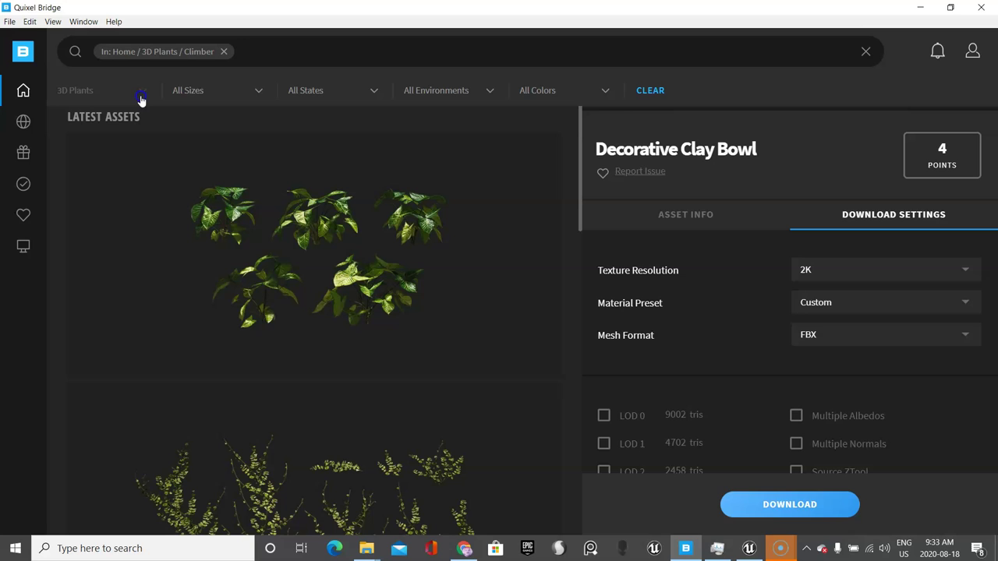
# Switch the asset type to Surfaces and scroll through its categories.
pyautogui.click(225, 51)
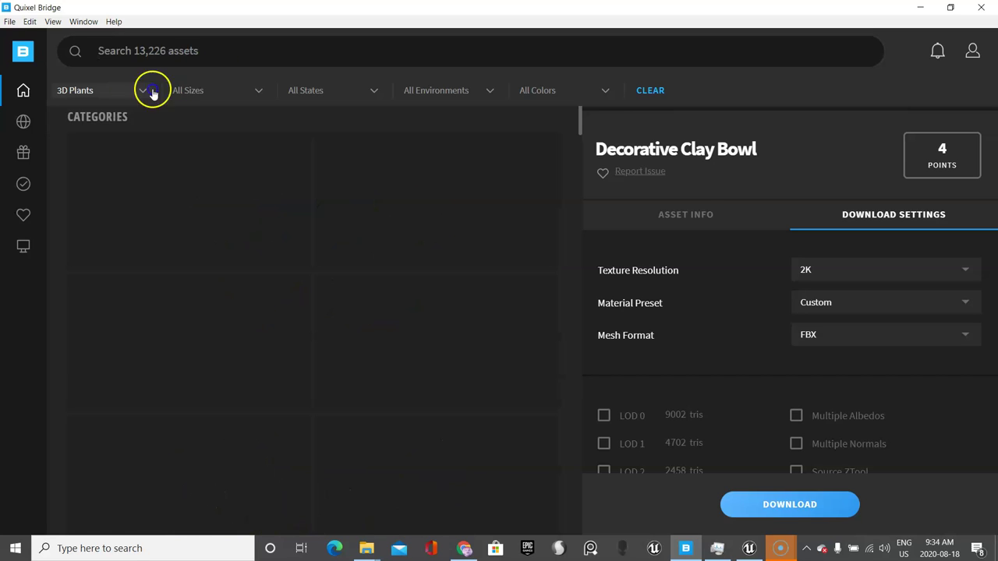
pyautogui.click(145, 92)
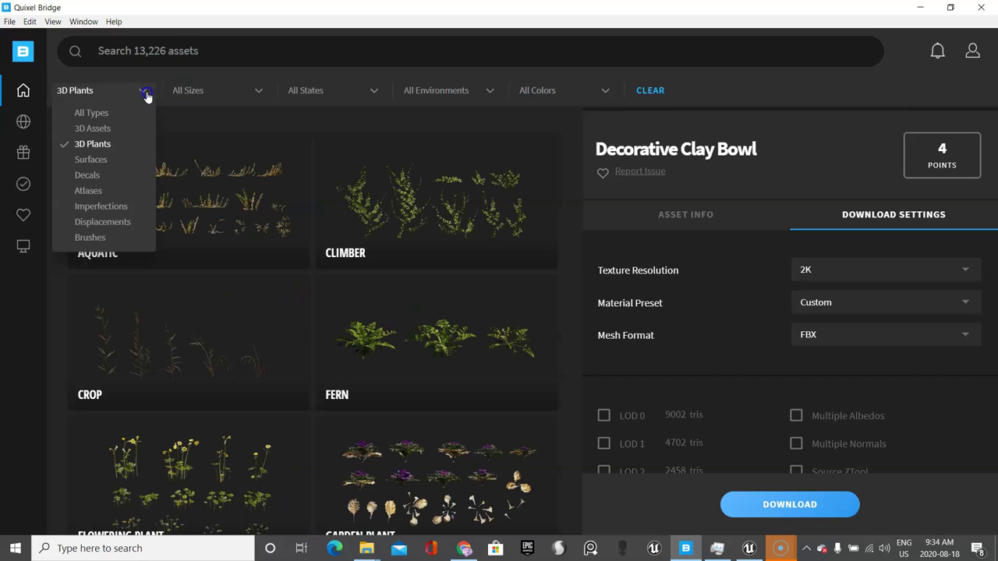
pyautogui.click(116, 160)
pyautogui.scroll(-2, 848, 371)
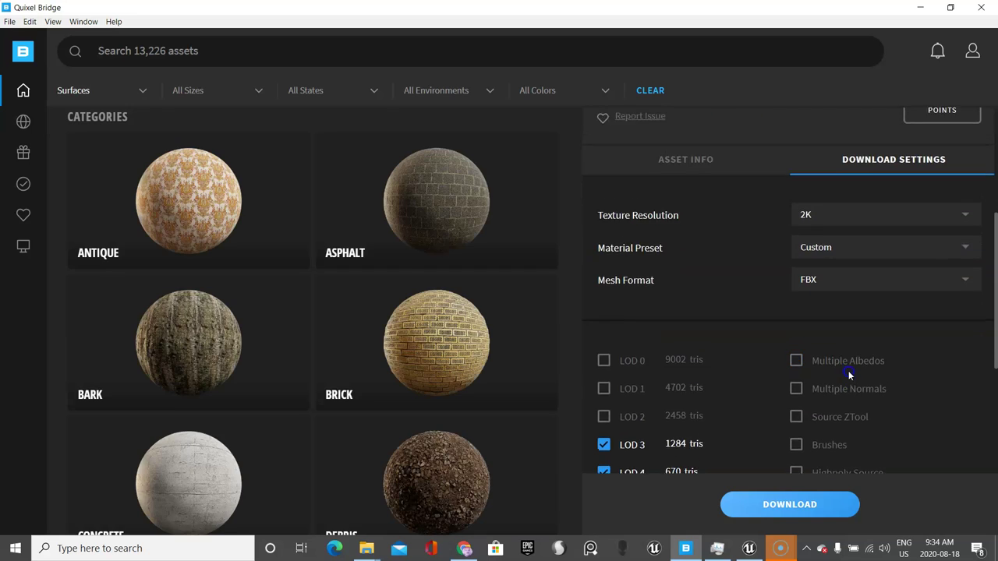
pyautogui.scroll(5, 850, 374)
pyautogui.scroll(-3, 849, 380)
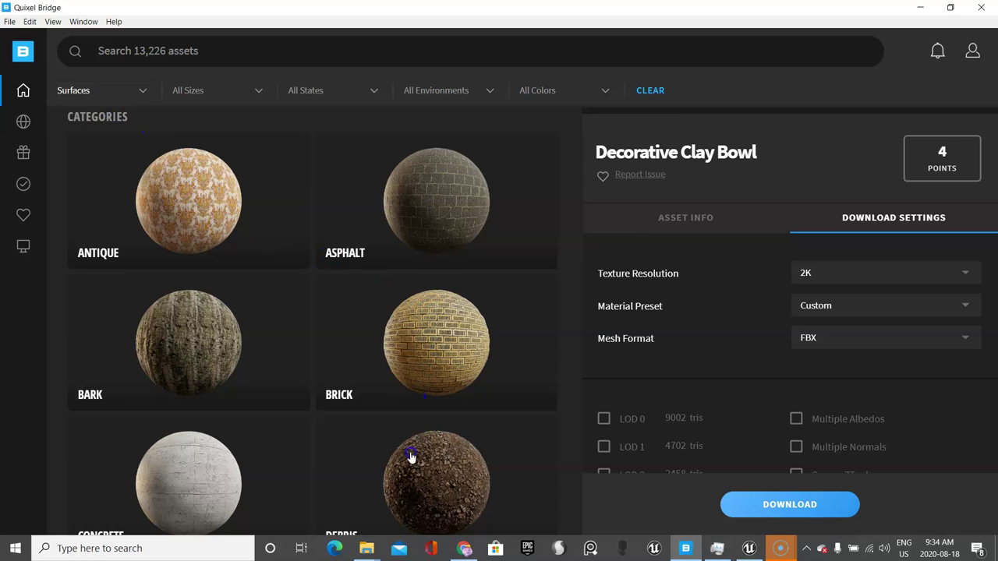
# Open Debris > Nature and download the Fallen Oak Leaves 2x2 M surface.
pyautogui.scroll(-2, 411, 456)
pyautogui.click(414, 383)
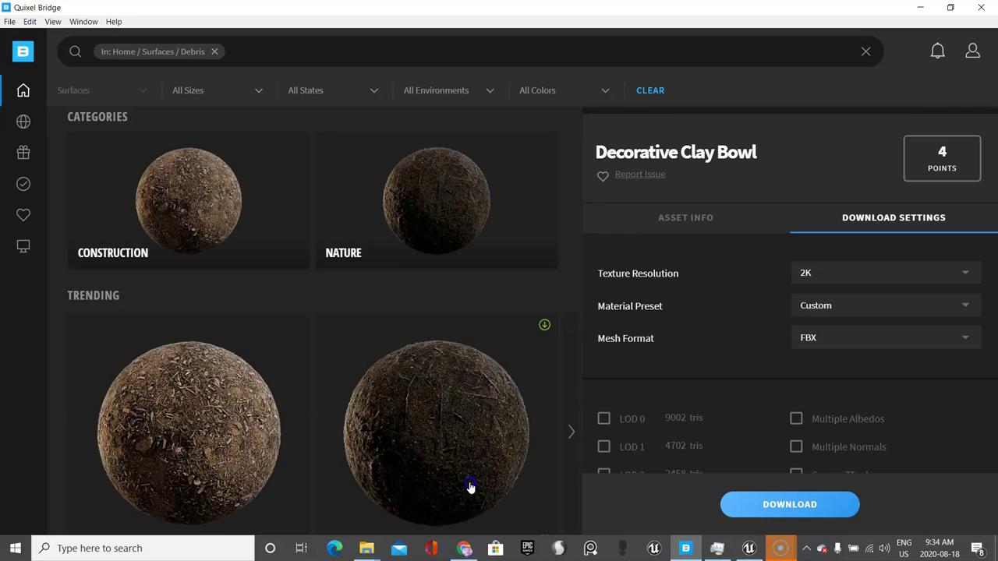
pyautogui.click(454, 152)
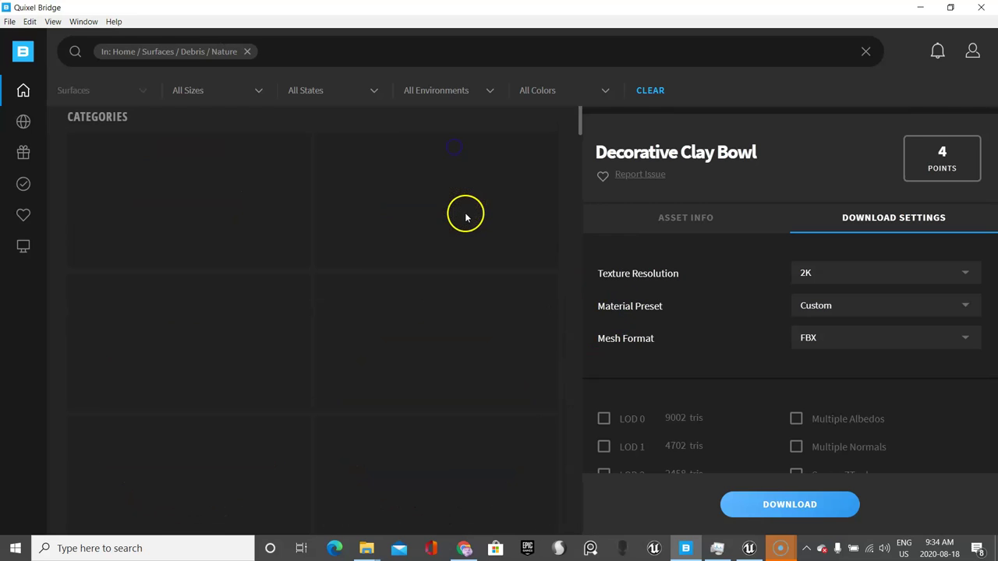
pyautogui.click(444, 200)
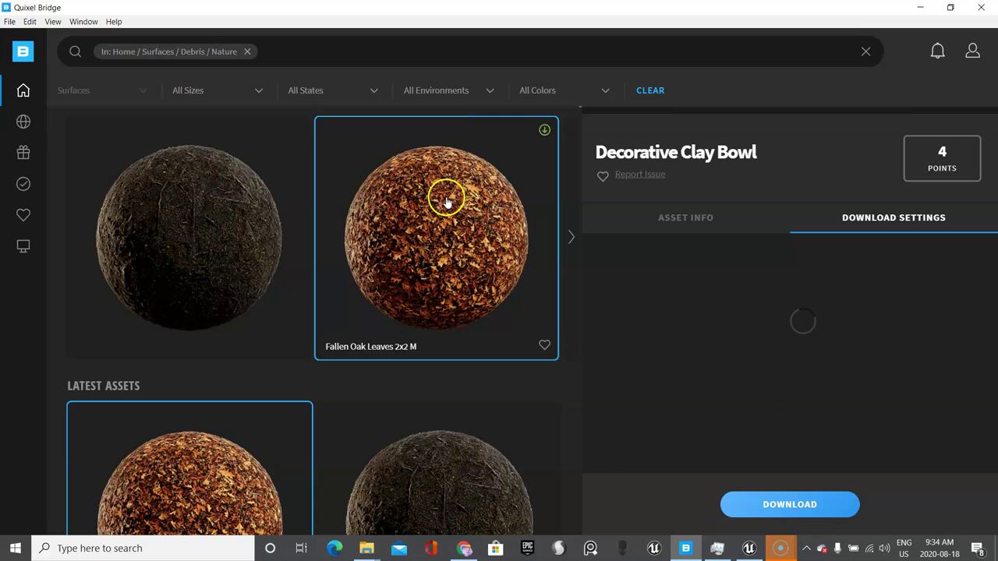
pyautogui.scroll(-2, 823, 343)
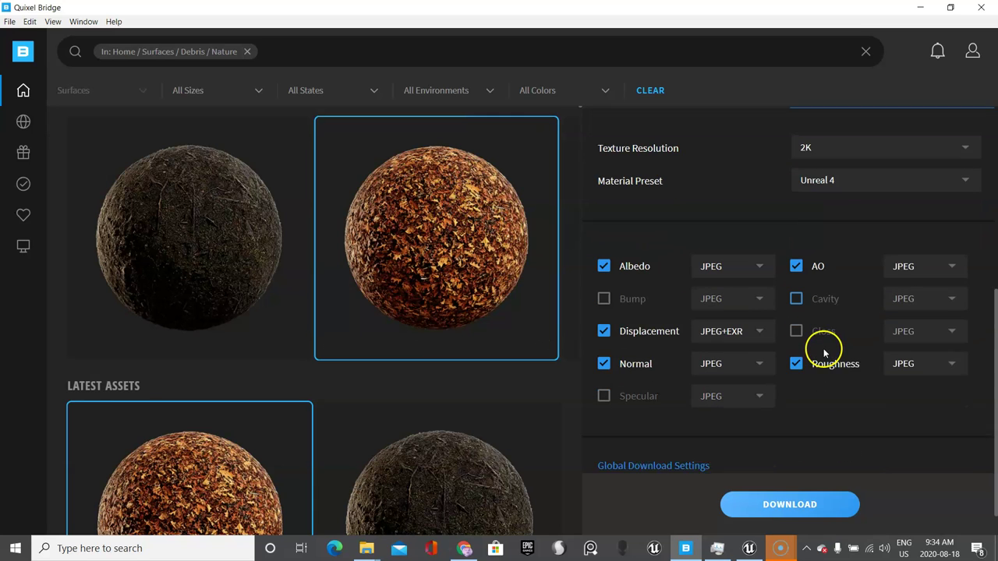
pyautogui.scroll(1, 747, 340)
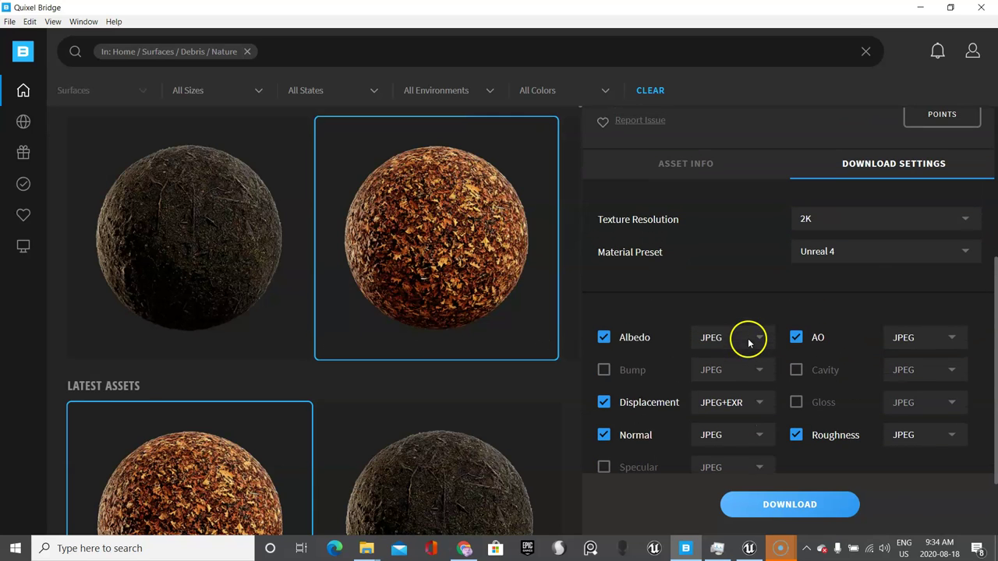
pyautogui.scroll(-1, 778, 354)
pyautogui.click(790, 507)
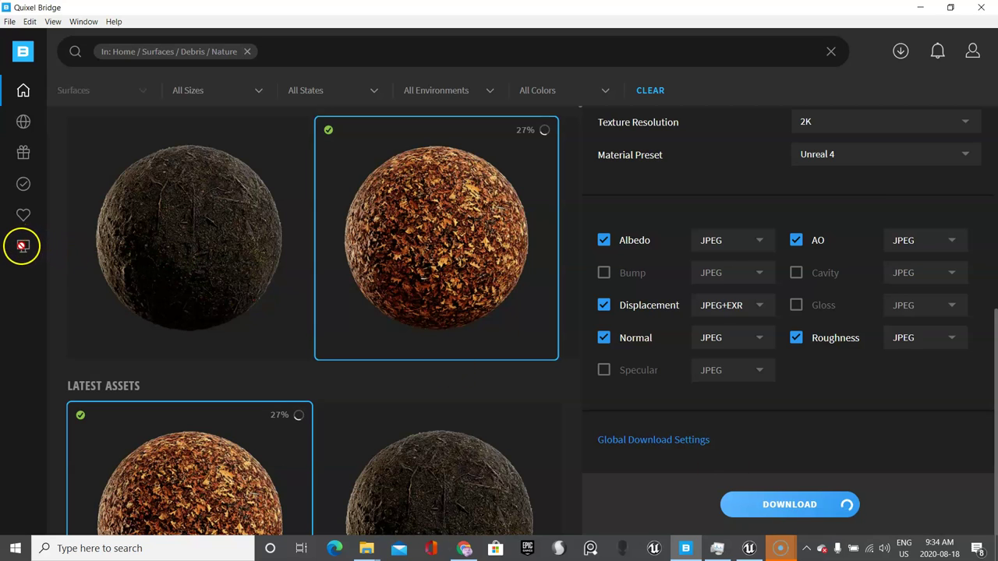
pyautogui.moveTo(23, 249)
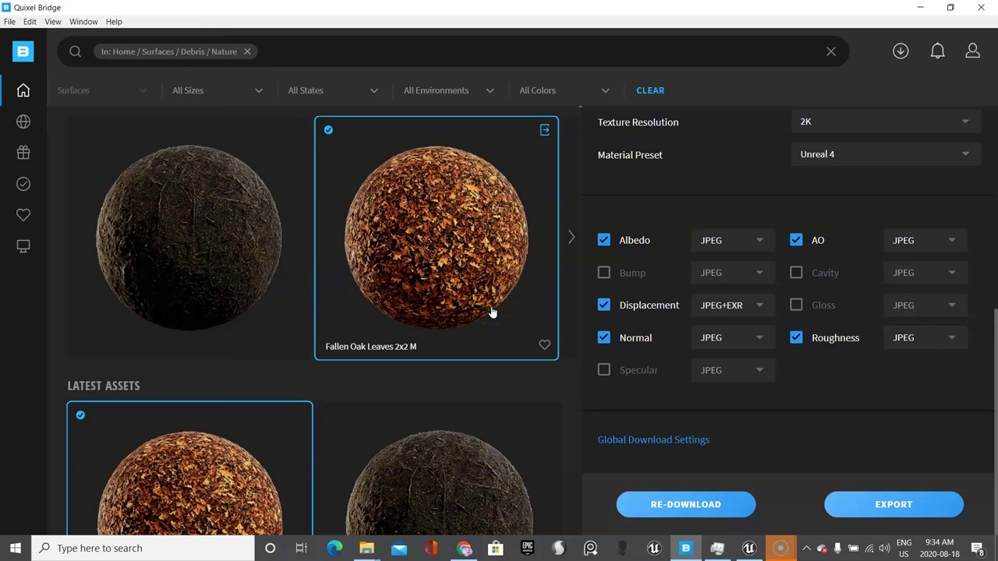
pyautogui.click(30, 22)
pyautogui.click(40, 35)
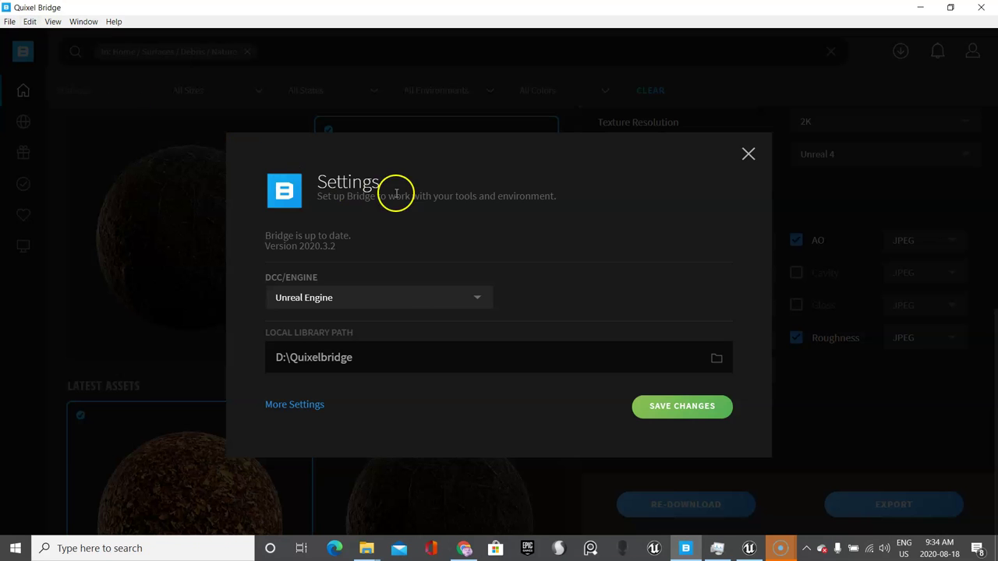
pyautogui.click(473, 296)
pyautogui.click(344, 322)
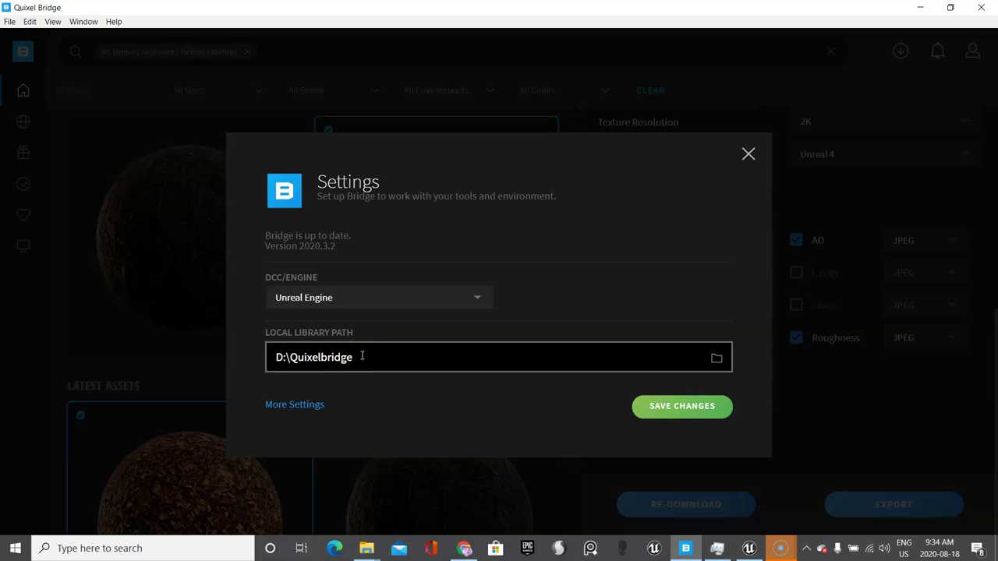
pyautogui.click(681, 407)
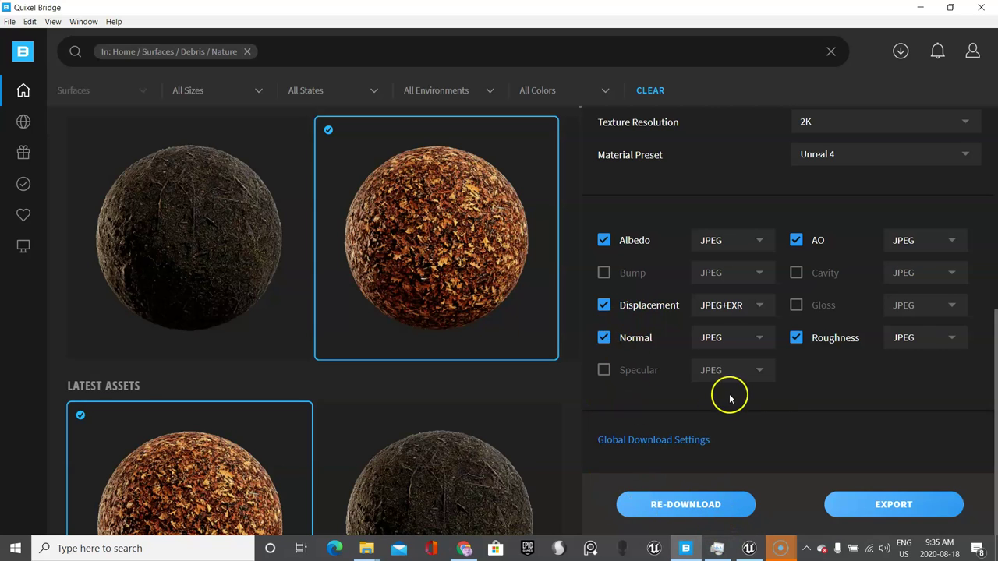
# Keep export texture resolution at 2K and Unreal Engine as the export target.
pyautogui.scroll(3, 748, 402)
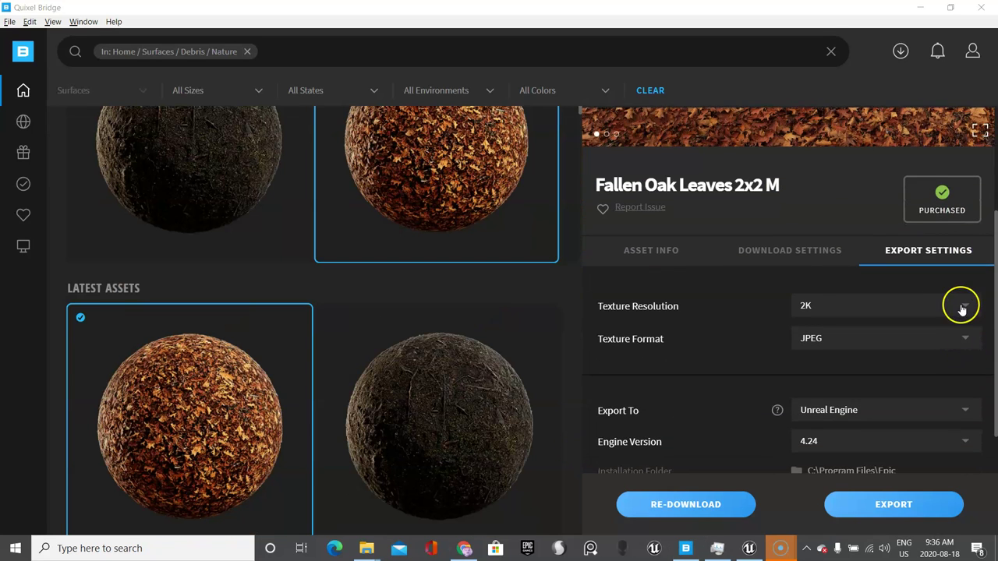
pyautogui.scroll(-1, 962, 304)
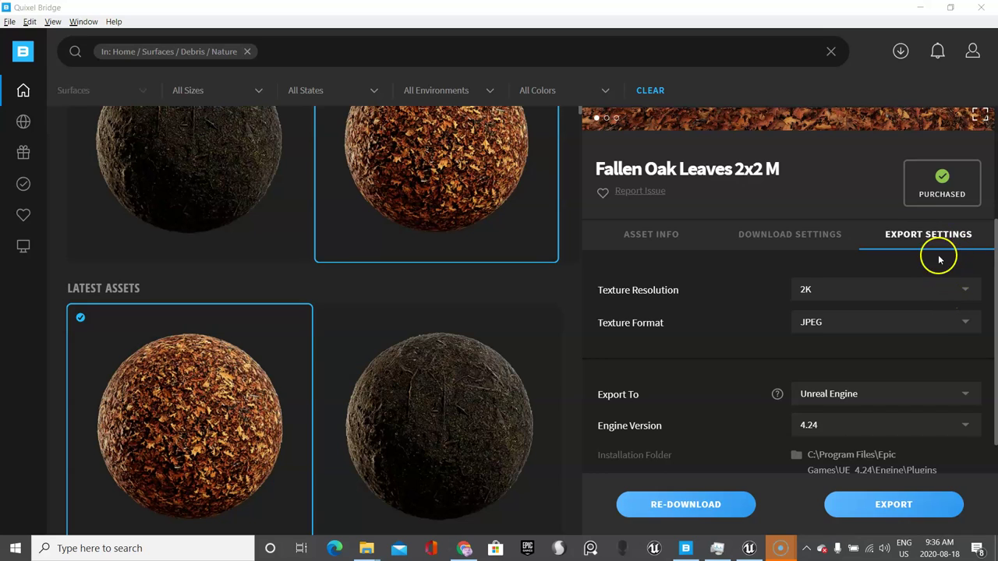
pyautogui.scroll(-2, 940, 258)
pyautogui.click(925, 234)
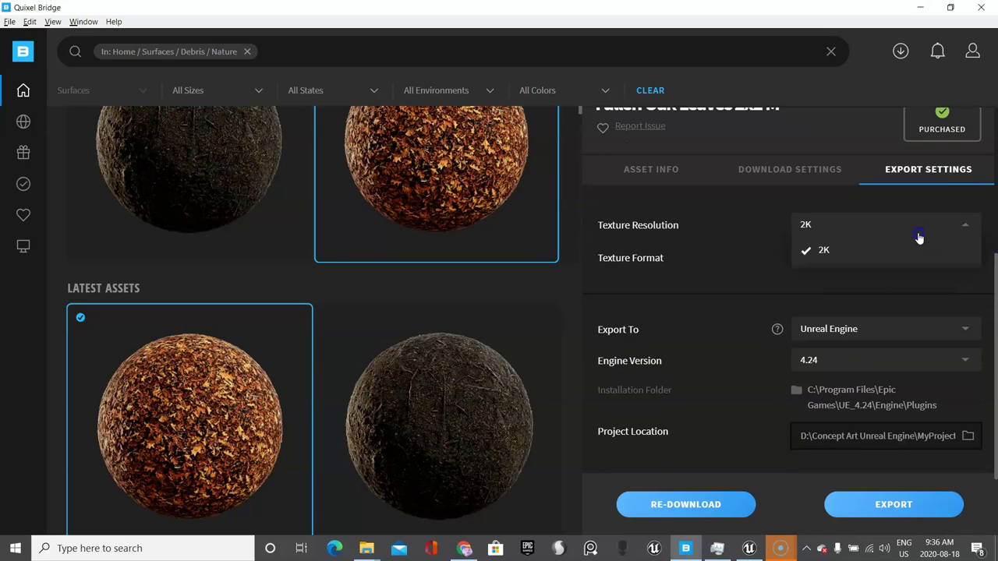
pyautogui.click(900, 250)
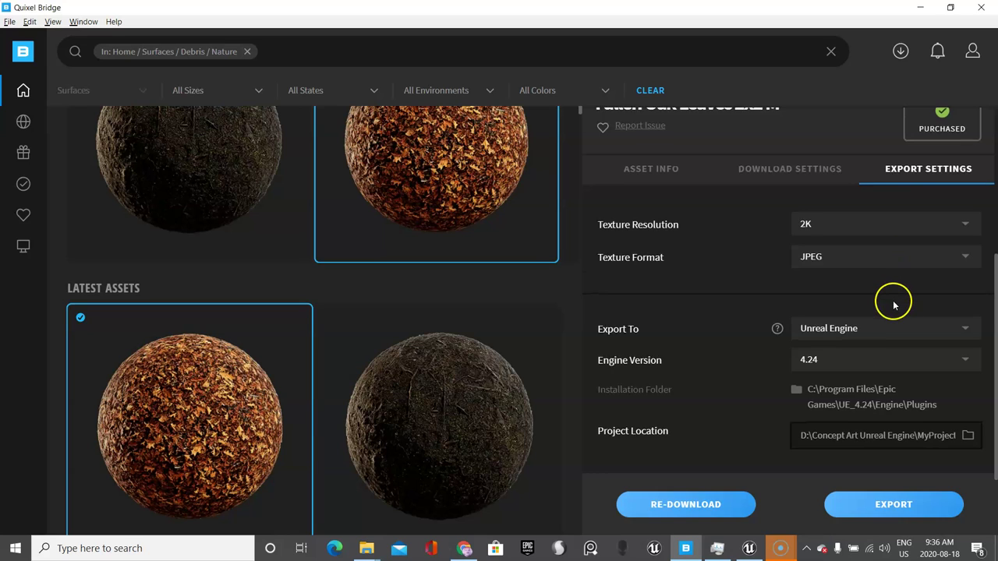
pyautogui.scroll(-2, 891, 301)
pyautogui.click(899, 261)
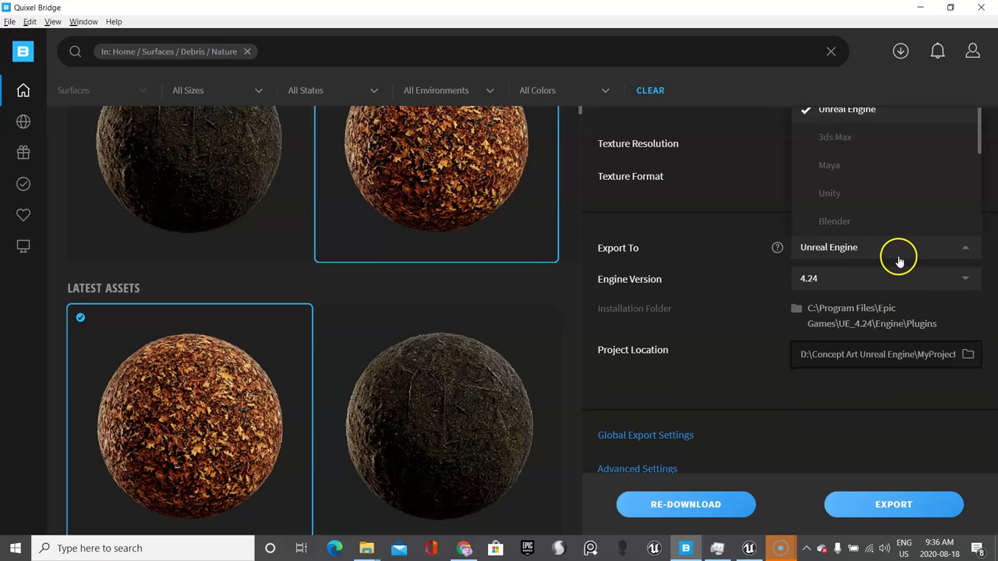
pyautogui.click(878, 116)
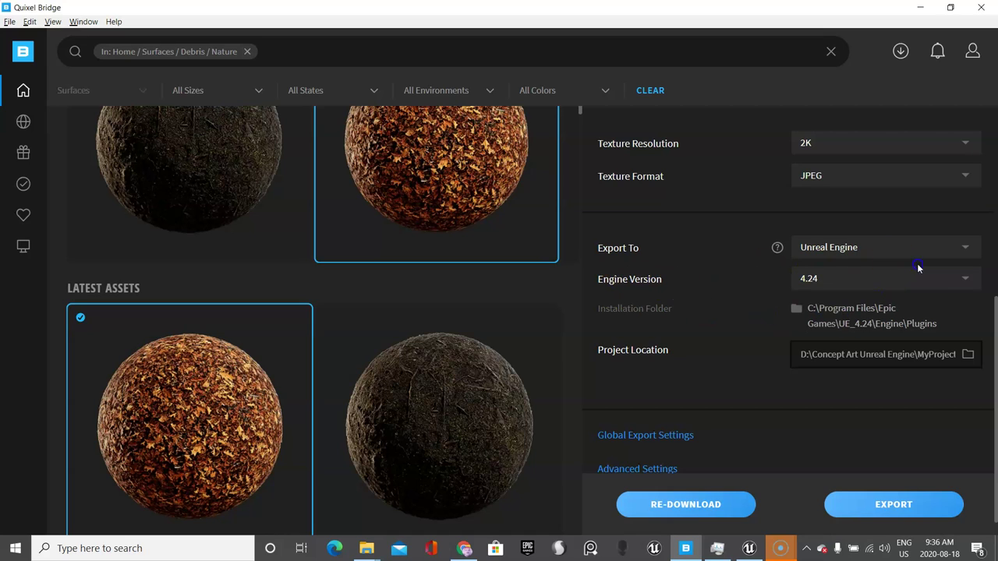
# Set the export engine version to 4.24.
pyautogui.click(912, 278)
pyautogui.click(892, 279)
pyautogui.click(871, 279)
pyautogui.click(940, 285)
pyautogui.click(863, 334)
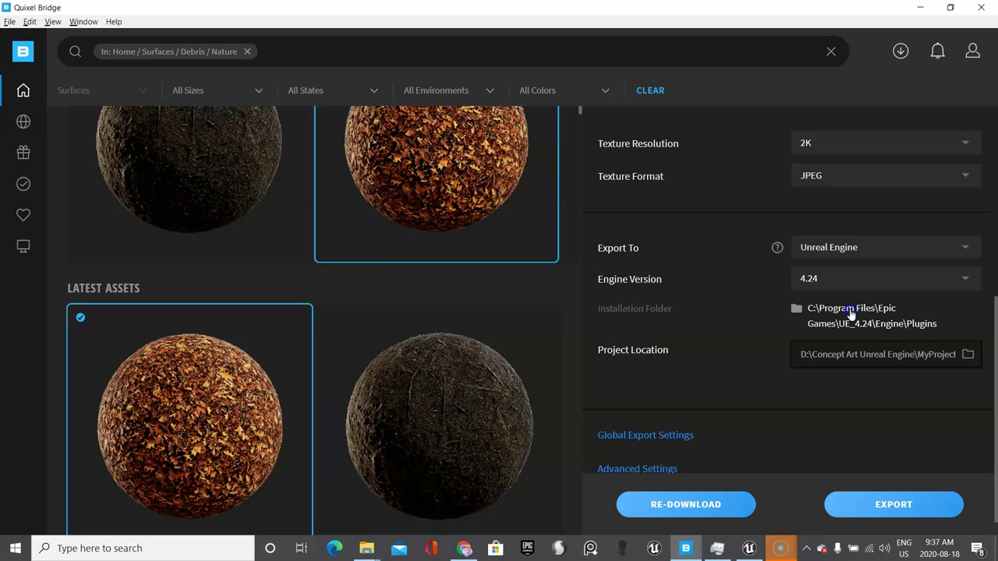
pyautogui.scroll(1, 852, 314)
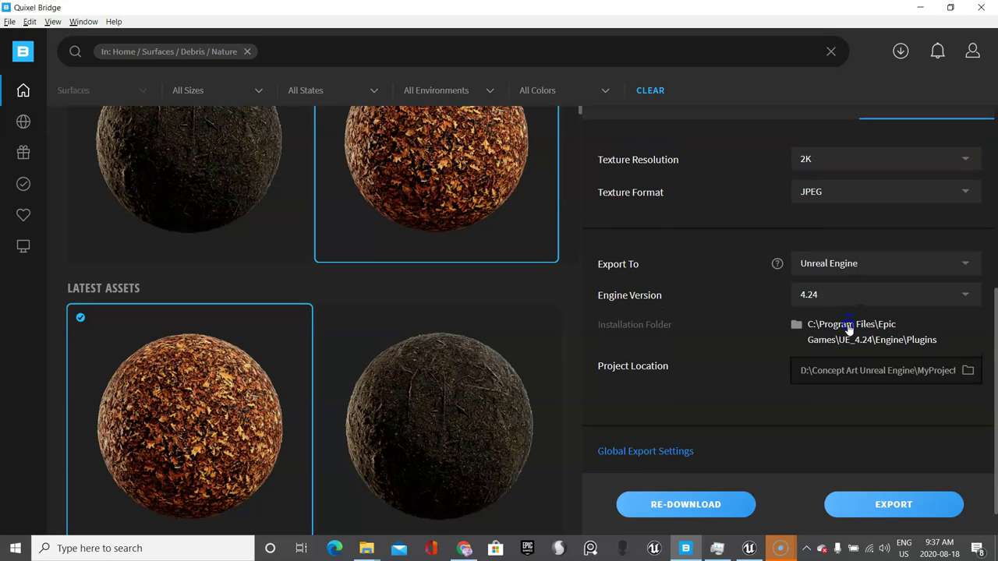
pyautogui.scroll(1, 847, 334)
pyautogui.scroll(-1, 847, 339)
# Browse the plugins folder picker to C:\Program Files\Epic Games.
pyautogui.click(845, 341)
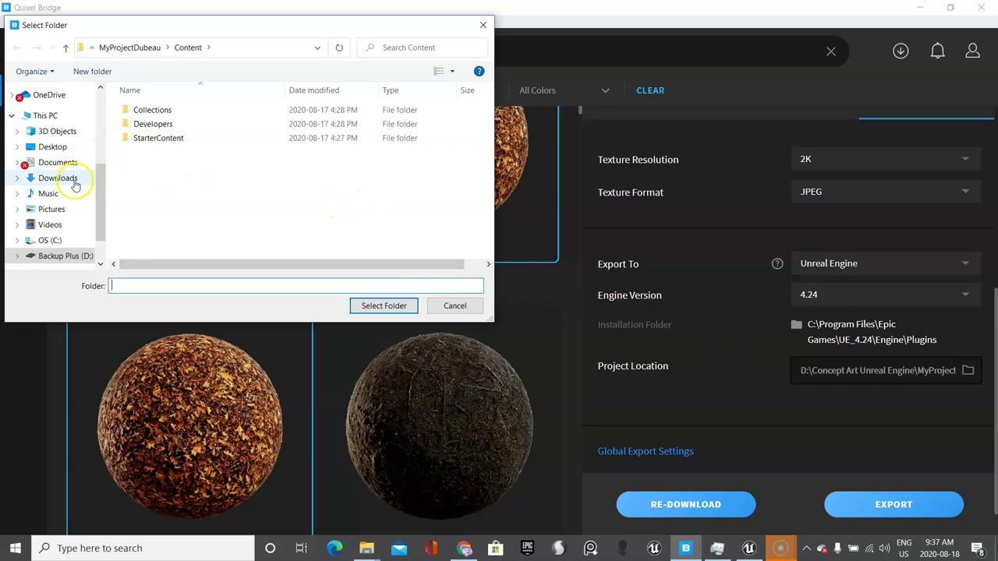
pyautogui.moveTo(104, 195); pyautogui.dragTo(102, 229)
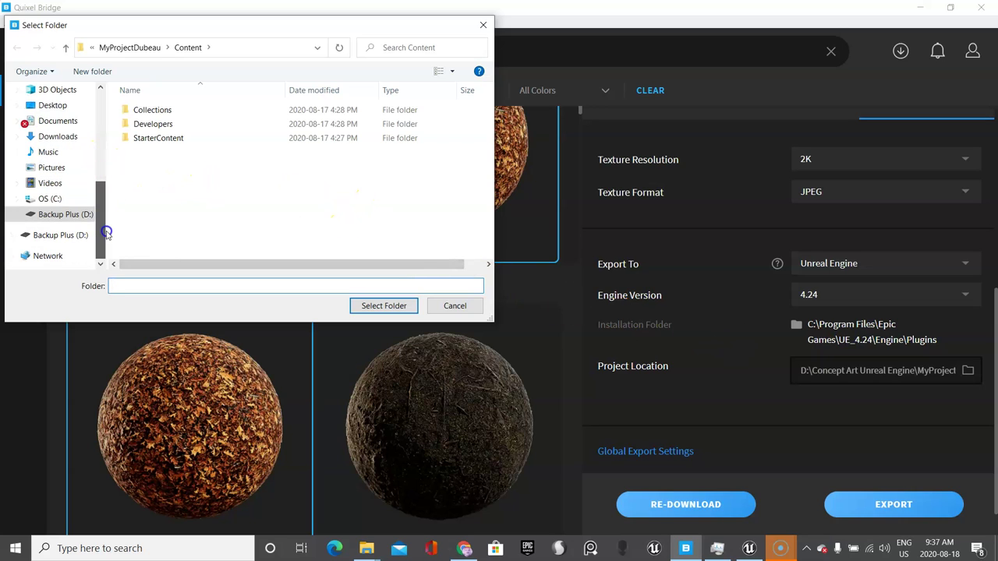
pyautogui.click(56, 195)
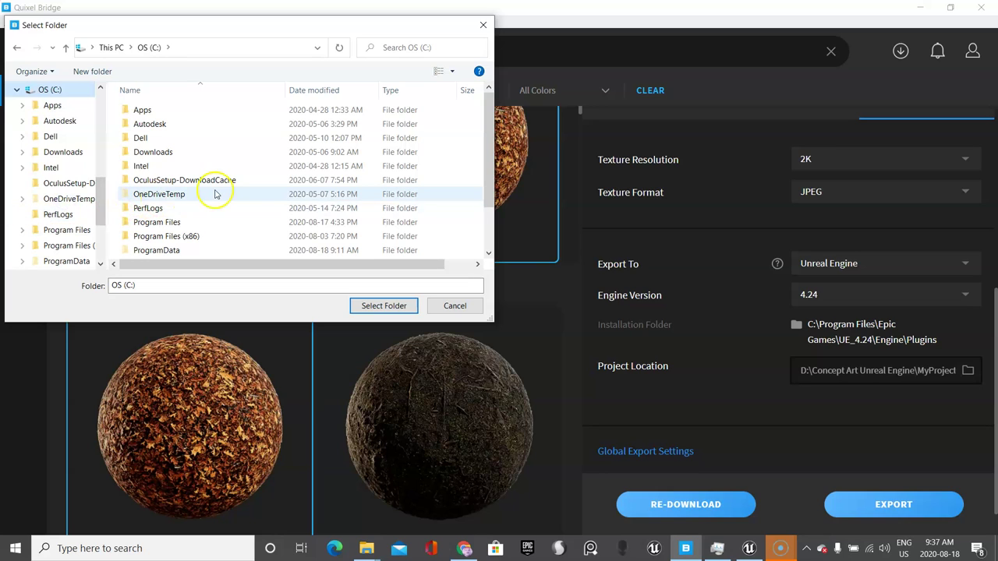
pyautogui.click(160, 222)
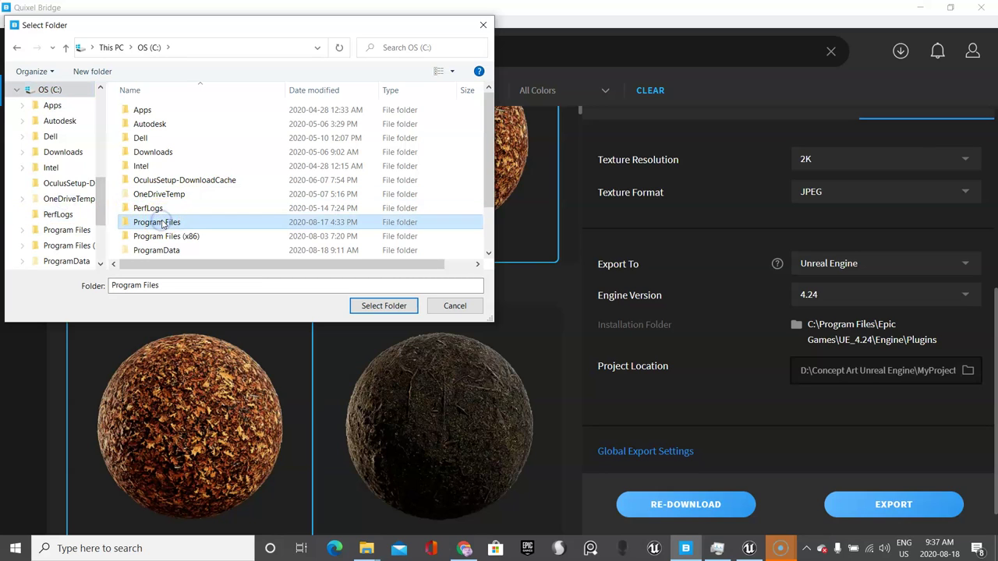
pyautogui.doubleClick(162, 224)
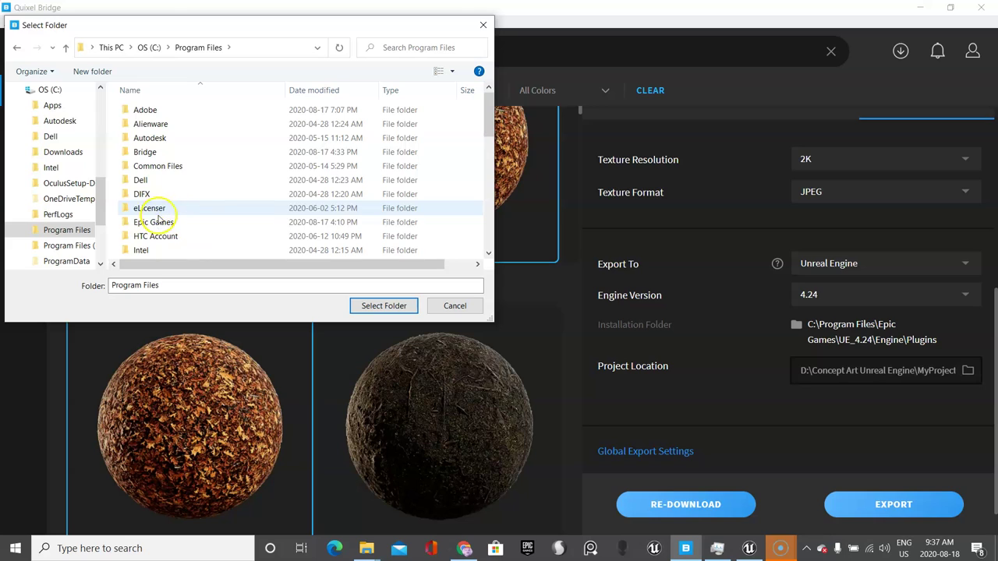
pyautogui.click(162, 224)
pyautogui.doubleClick(161, 223)
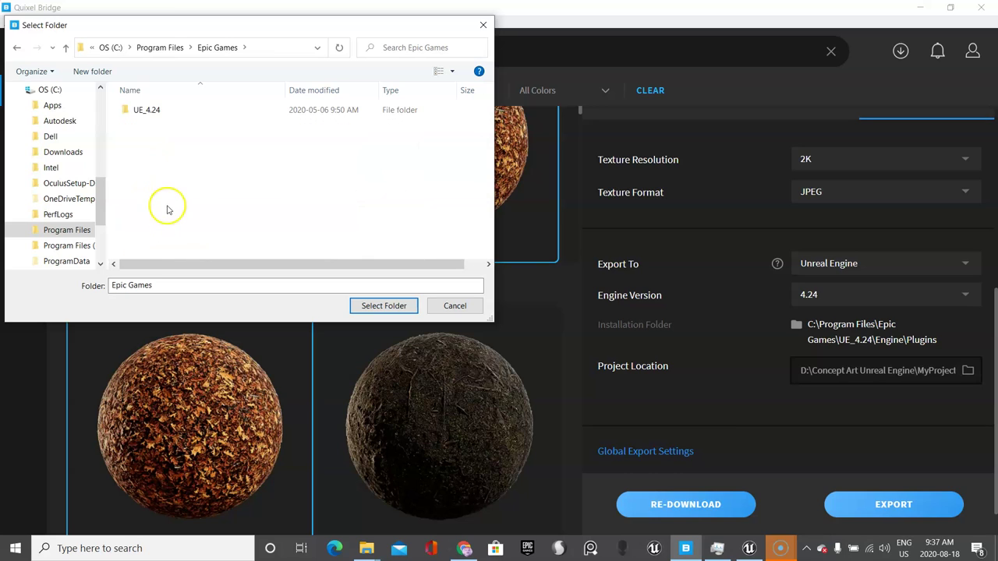
# Continue into UE_4.24\Engine\Plugins, then switch to the Unreal Engine editor.
pyautogui.doubleClick(156, 109)
pyautogui.click(162, 125)
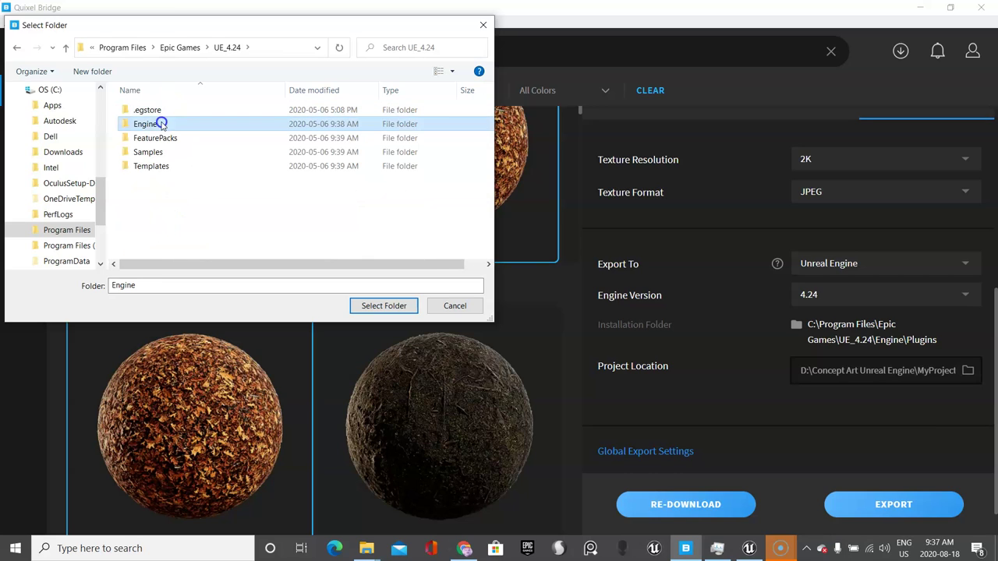
pyautogui.doubleClick(160, 125)
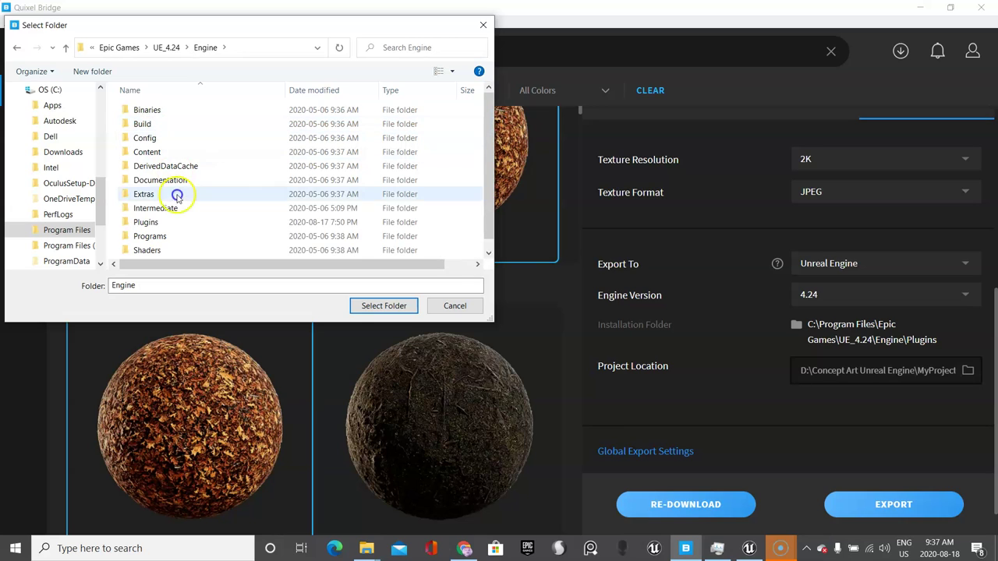
pyautogui.click(177, 223)
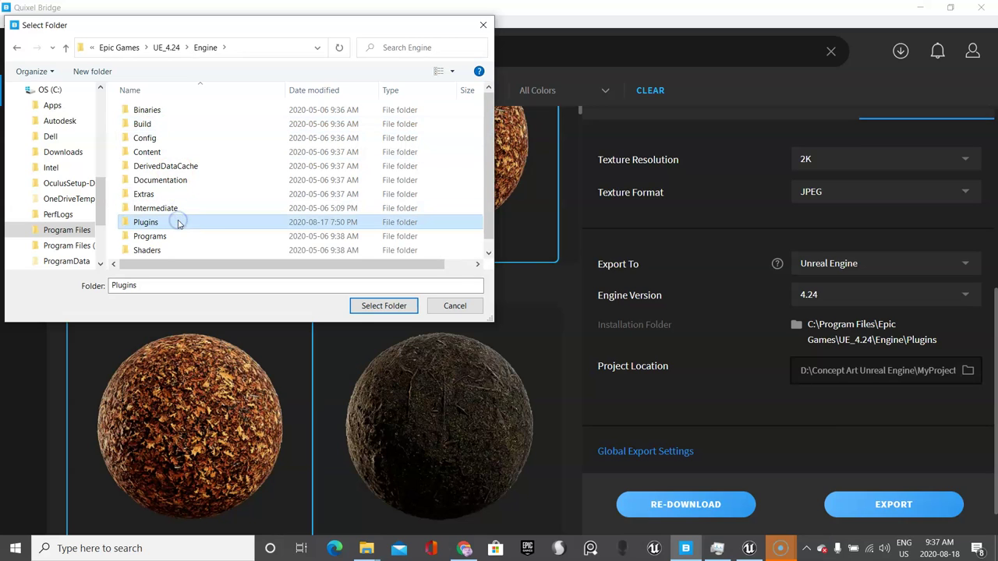
pyautogui.doubleClick(178, 223)
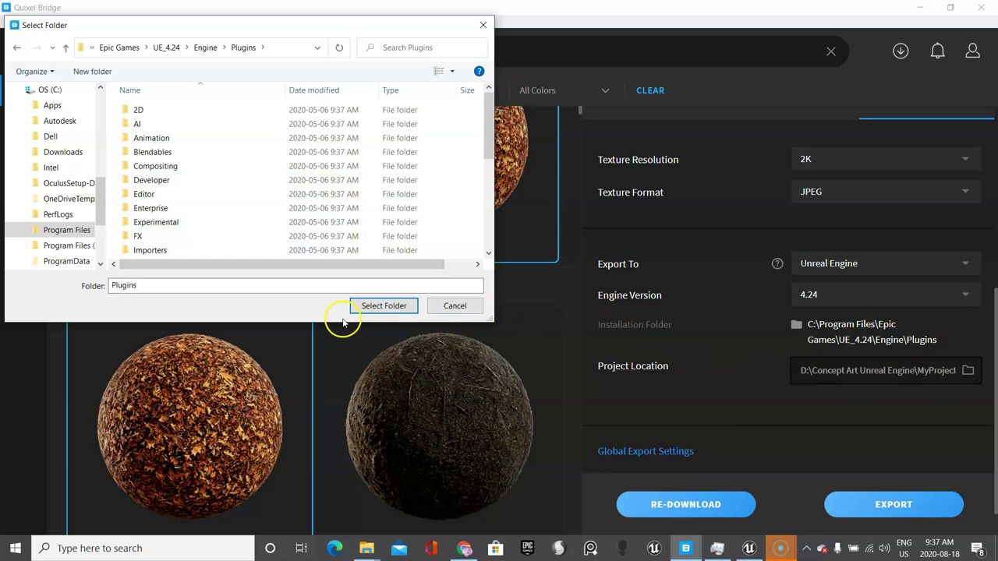
pyautogui.click(454, 305)
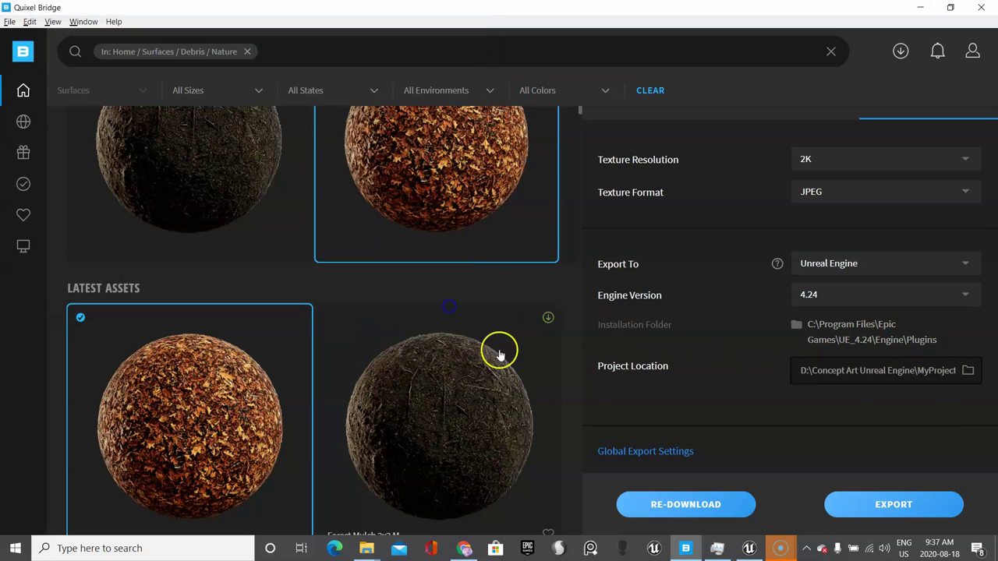
# In Unreal, review and close the Megascans plugin settings, then minimize the editor.
pyautogui.click(750, 548)
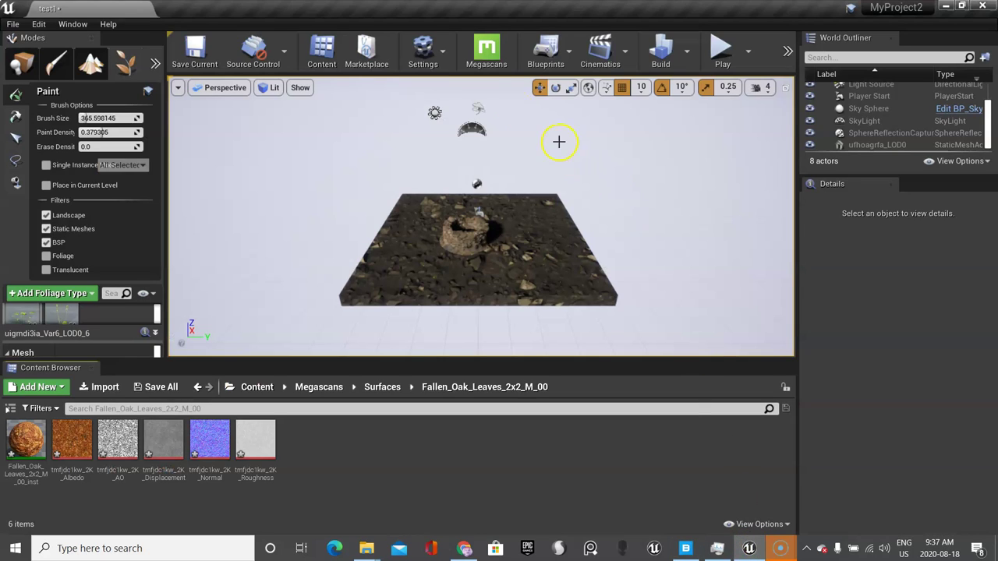
pyautogui.click(487, 64)
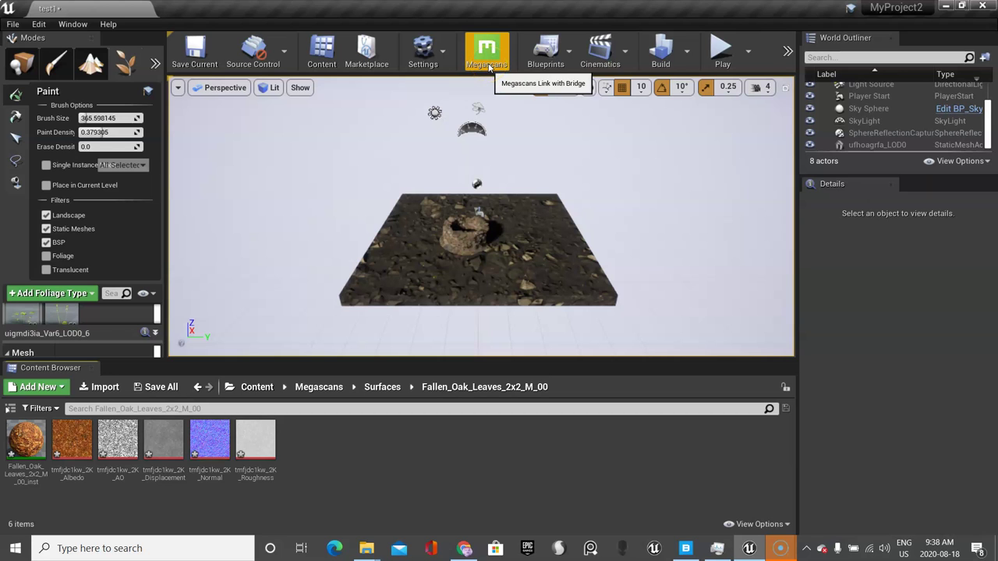
pyautogui.click(488, 66)
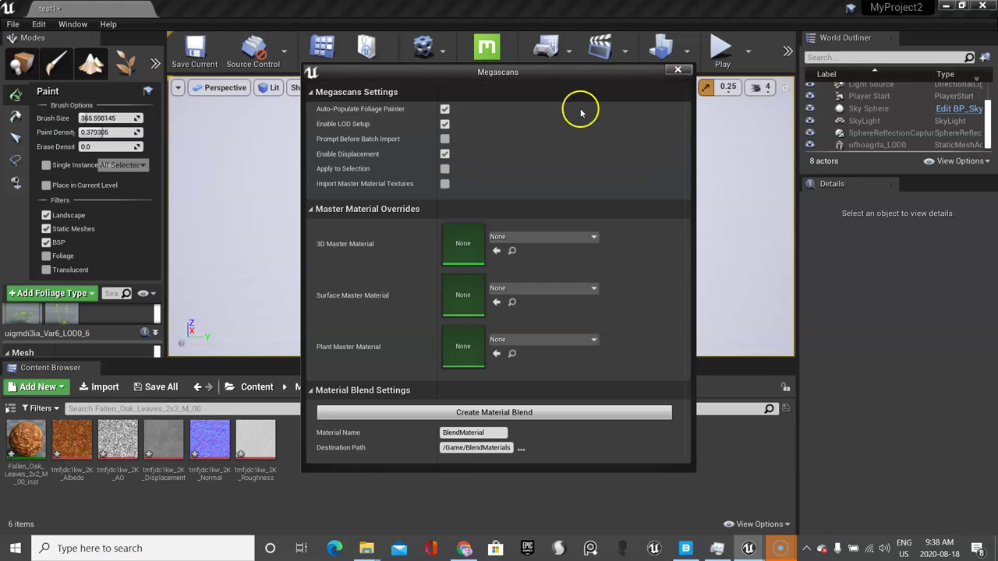
pyautogui.click(677, 69)
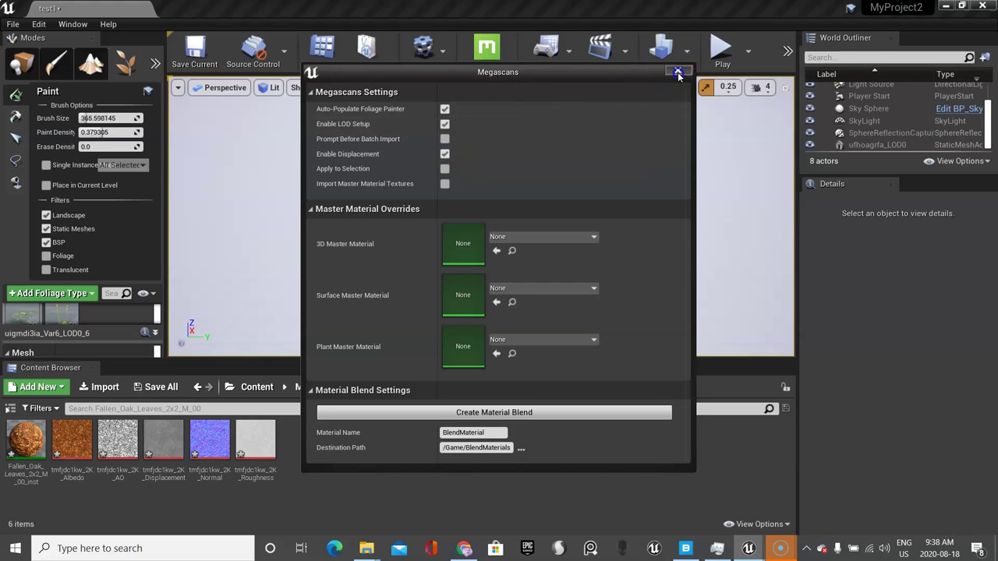
pyautogui.click(945, 6)
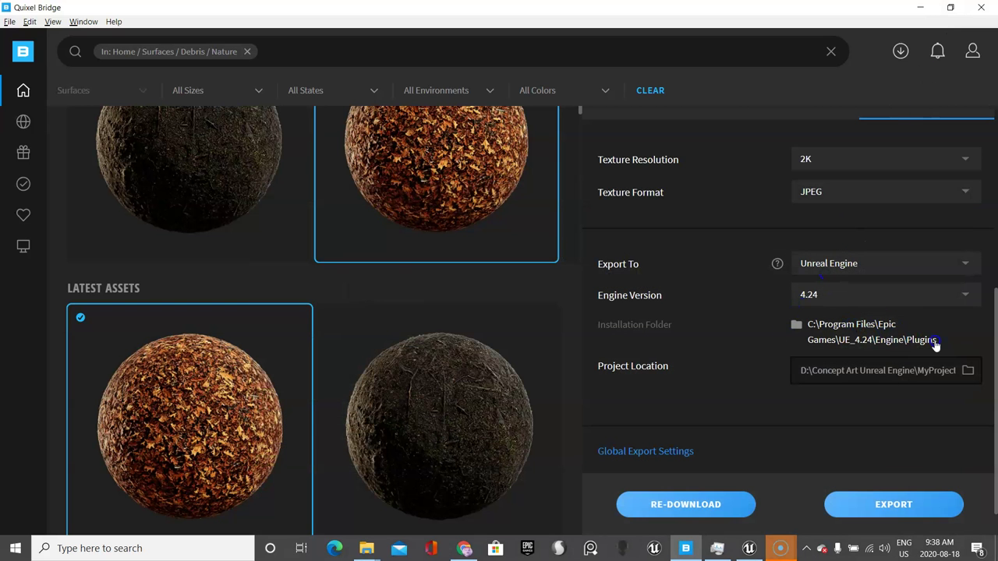
# Inspect the Project Location path without changing it, then bring Unreal Engine forward.
pyautogui.click(852, 373)
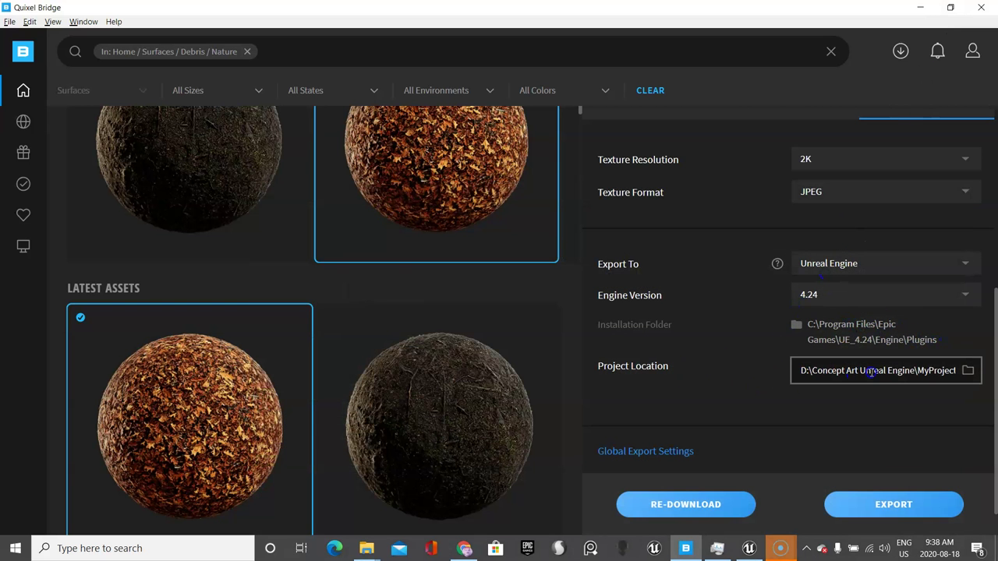
pyautogui.click(967, 373)
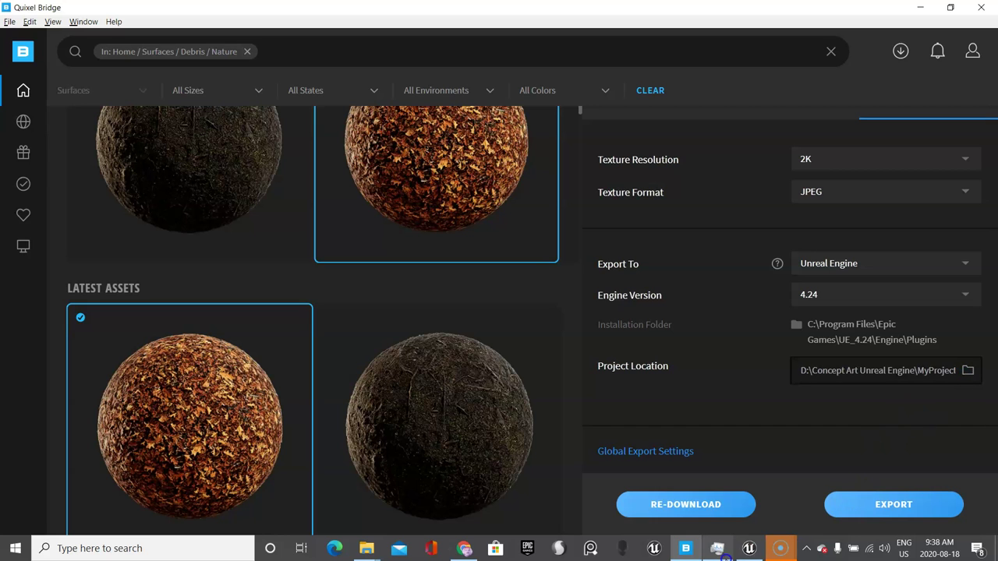
pyautogui.click(749, 548)
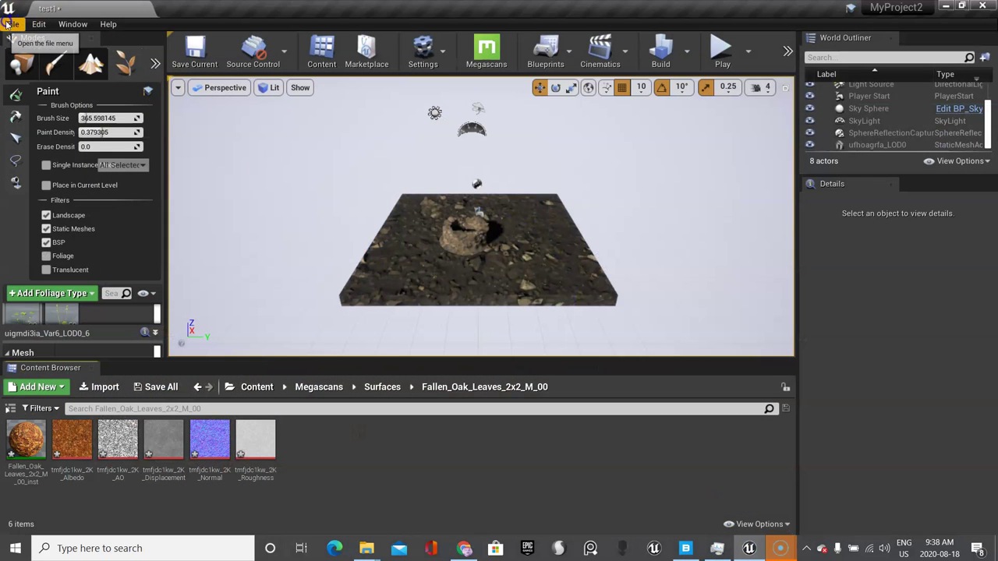
# Check installed engines 4.24.3 and 4.25.3 in the Epic Games Launcher Library, then return to Bridge.
pyautogui.click(527, 548)
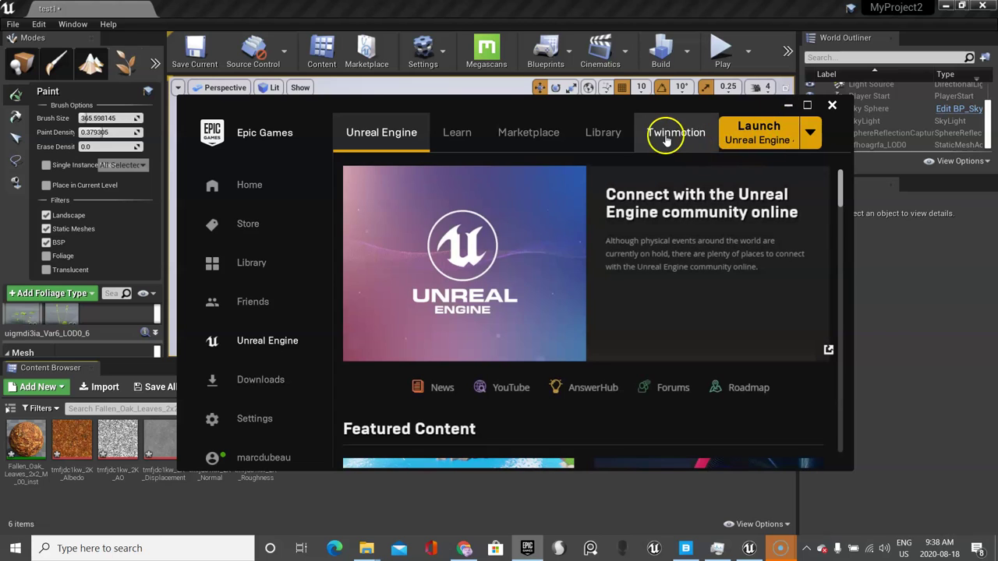
pyautogui.click(605, 145)
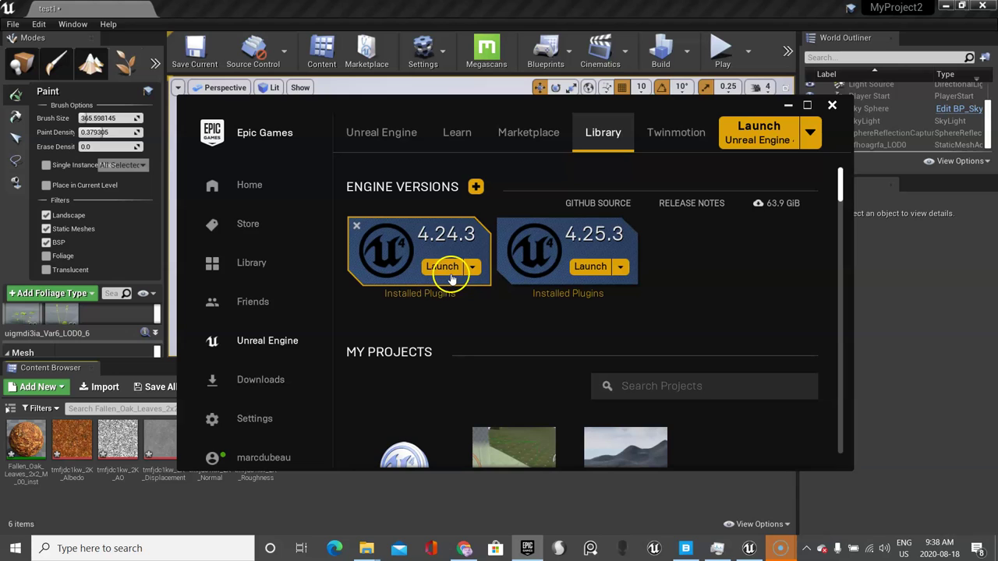
pyautogui.click(787, 105)
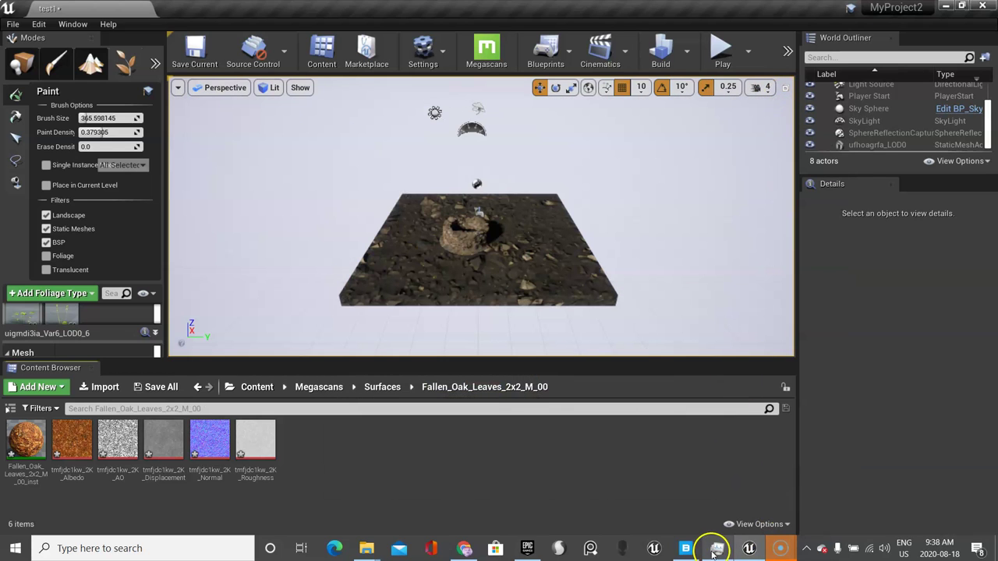
pyautogui.click(685, 548)
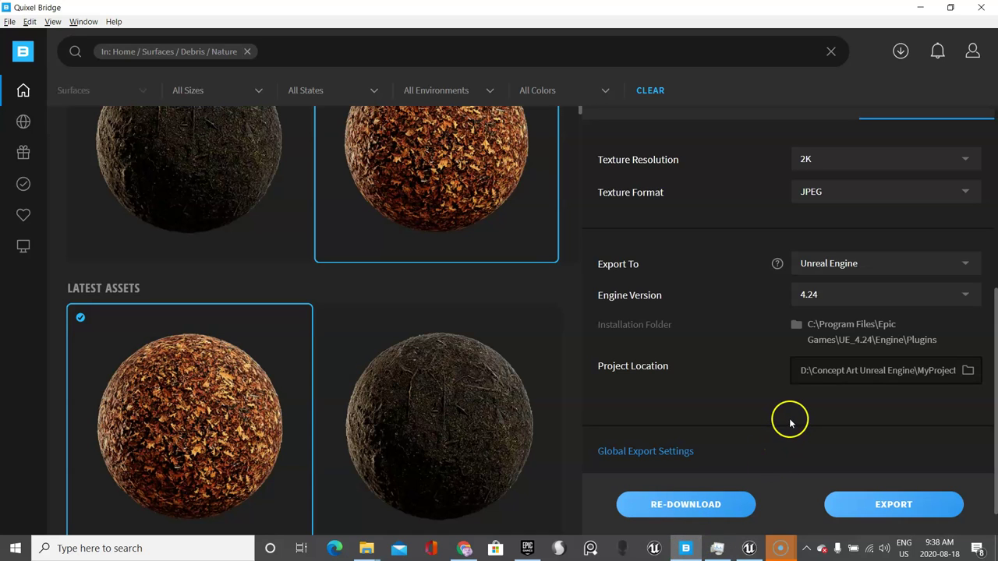
# Browse the project folder picker to D:\Concept Art Unreal Engine, then cancel, leaving the location unchanged.
pyautogui.click(967, 371)
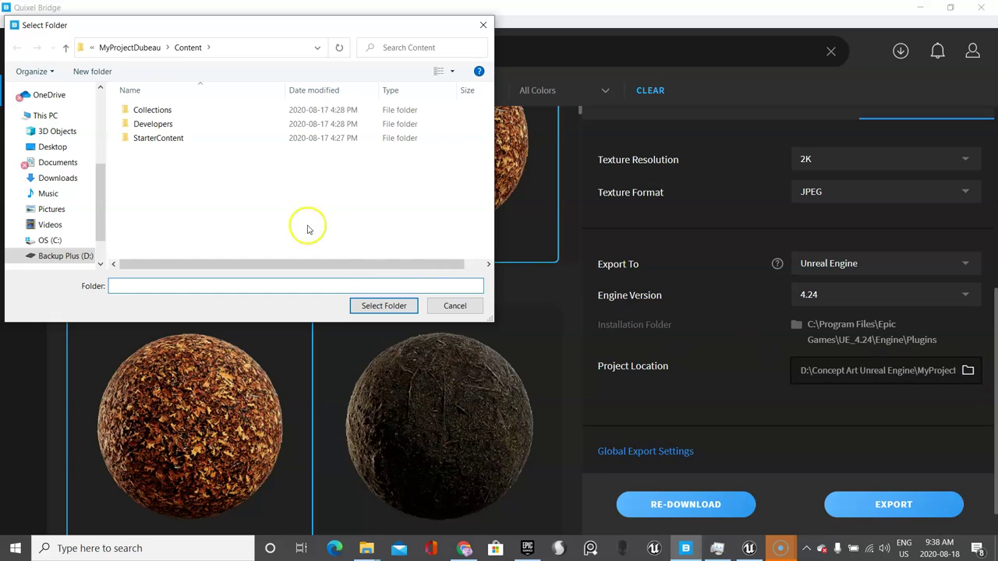
pyautogui.click(78, 255)
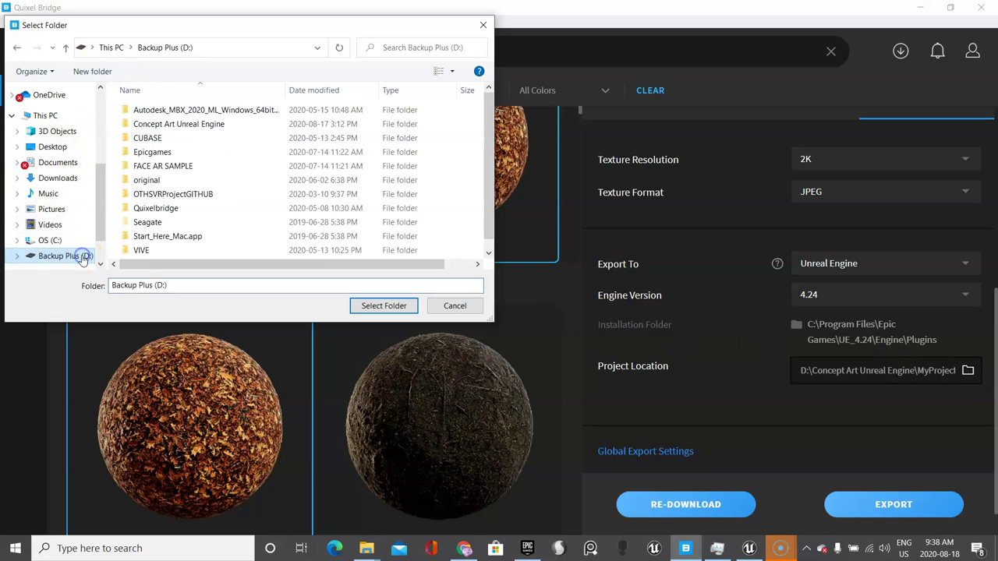
pyautogui.click(171, 128)
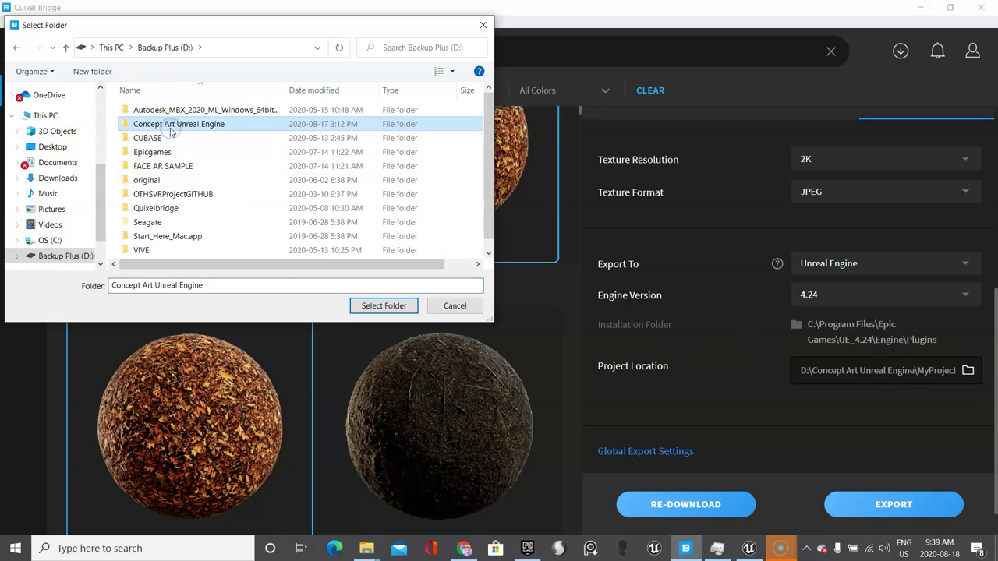
pyautogui.doubleClick(171, 126)
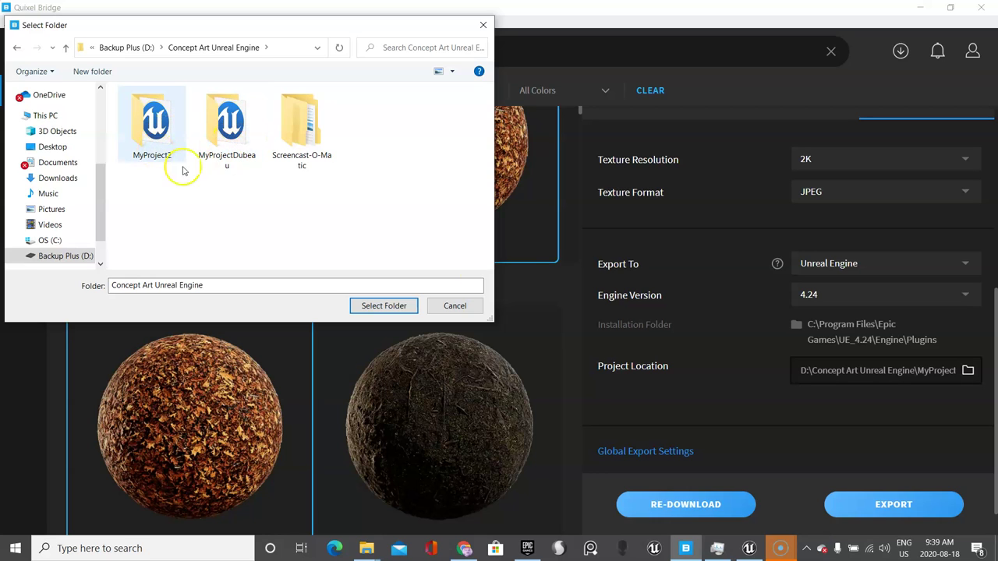
pyautogui.click(452, 305)
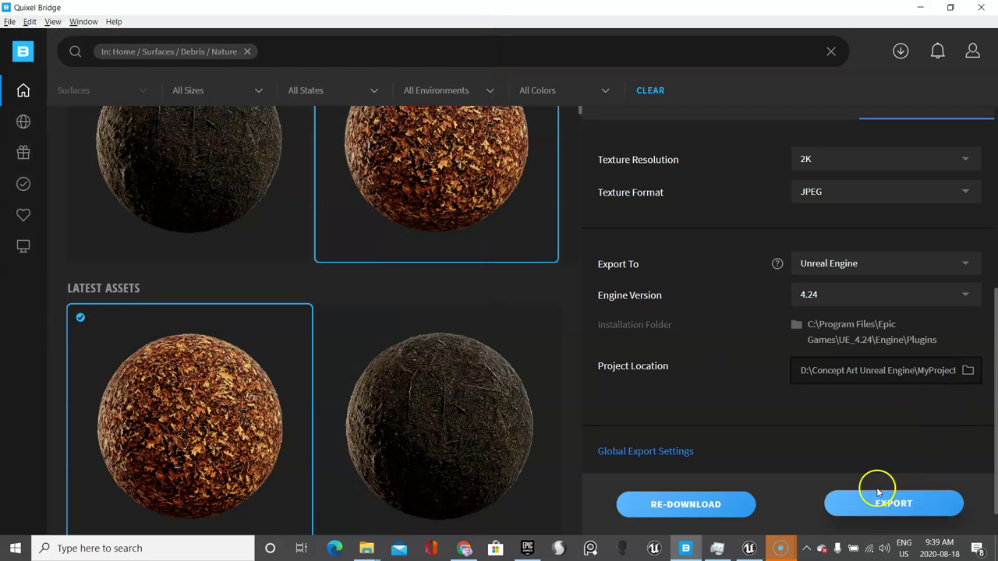
# Review the Global Export Settings (2K JPEG, Unreal Engine 4.24) and close them.
pyautogui.scroll(3, 806, 356)
pyautogui.scroll(-3, 801, 373)
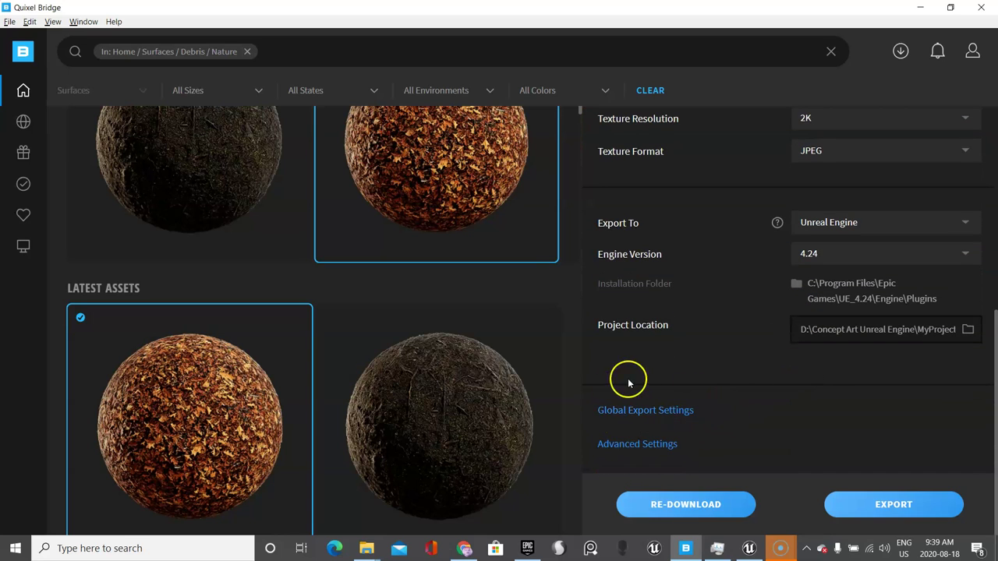
pyautogui.click(654, 413)
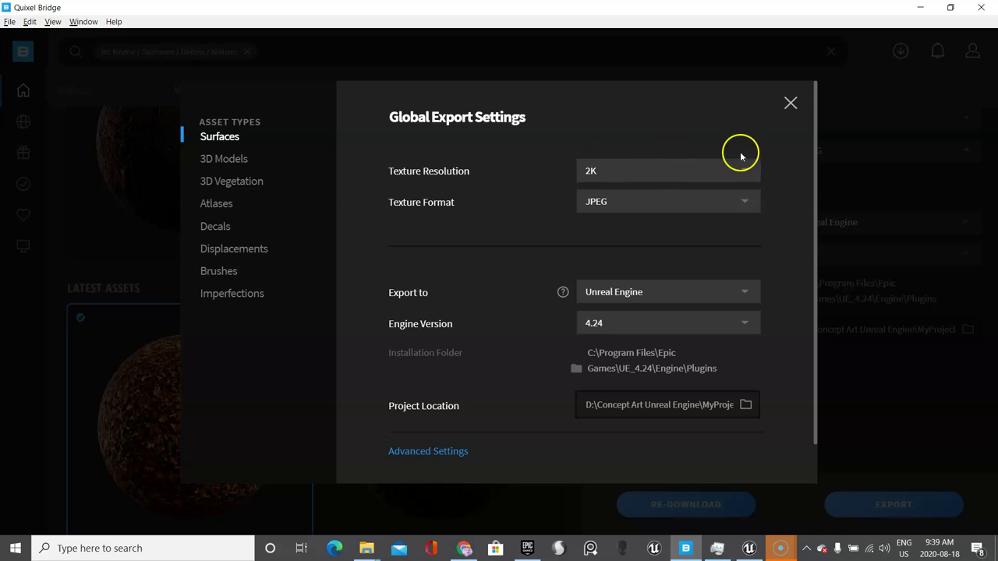
pyautogui.click(790, 102)
pyautogui.scroll(5, 798, 430)
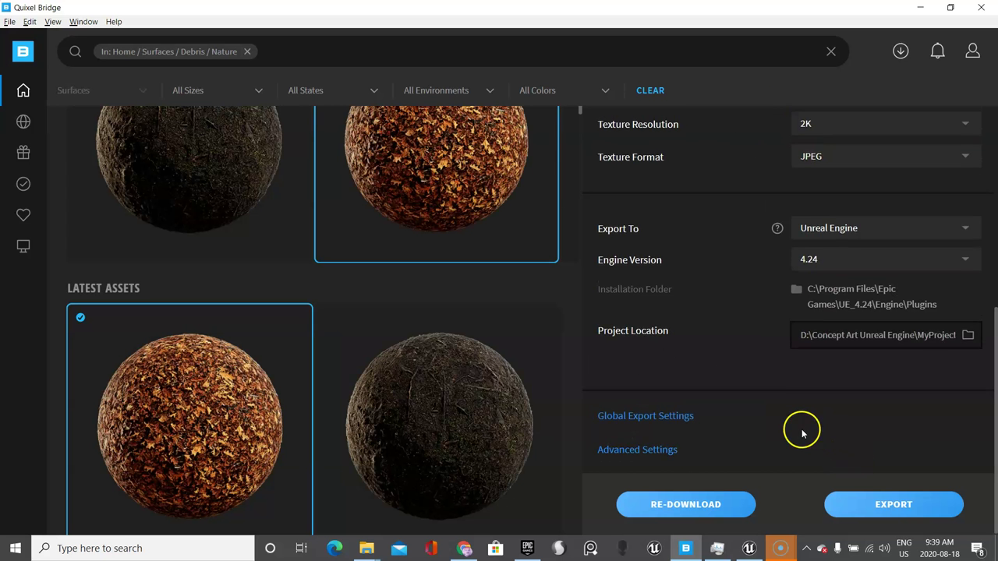
# View the Forest Mulch 2x2 M details, then select the Fallen Oak Leaves 2x2 M surface.
pyautogui.click(403, 405)
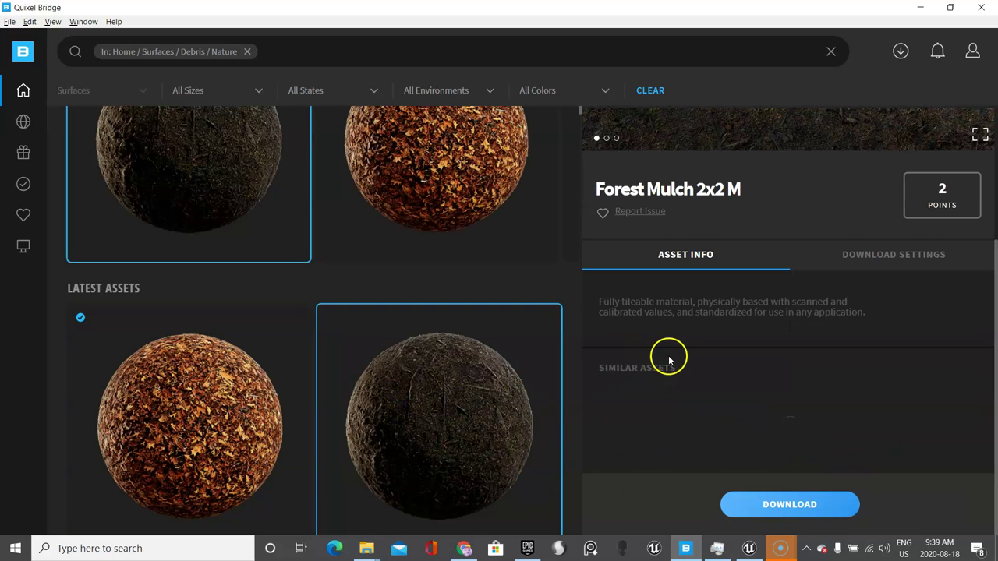
pyautogui.scroll(3, 466, 226)
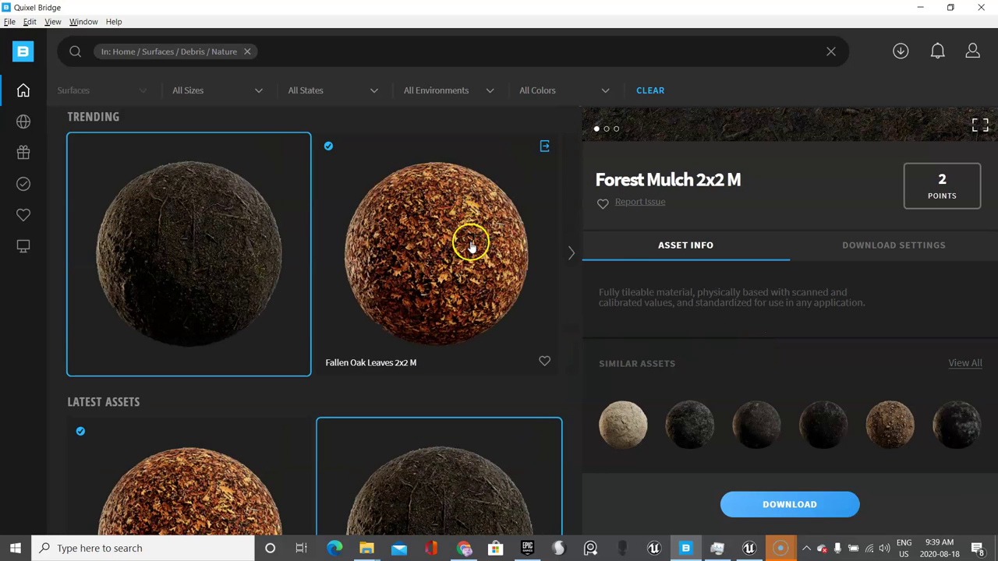
pyautogui.click(470, 265)
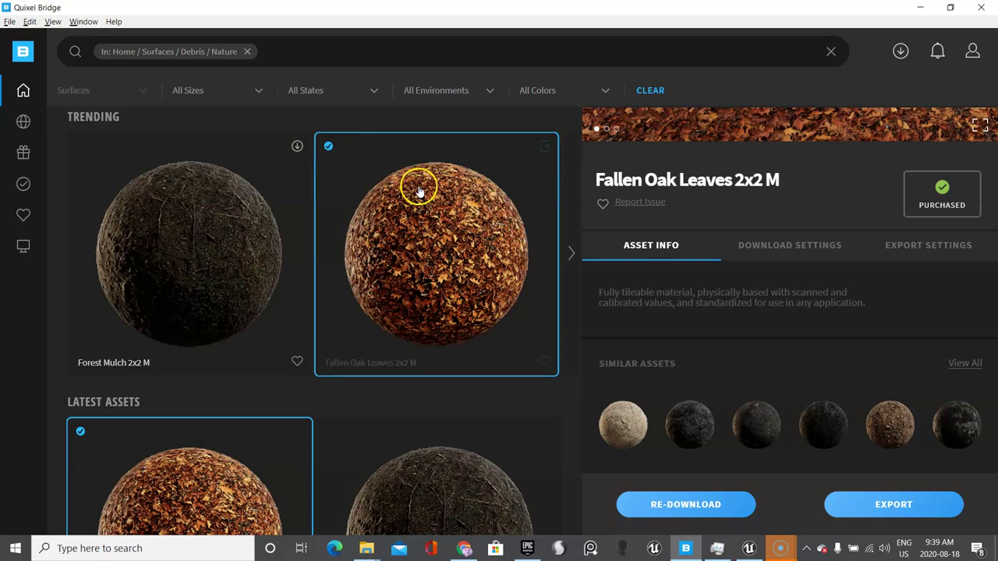
# Export Fallen Oak Leaves 2x2 M to Unreal Engine and bring the Unreal editor forward.
pyautogui.click(544, 156)
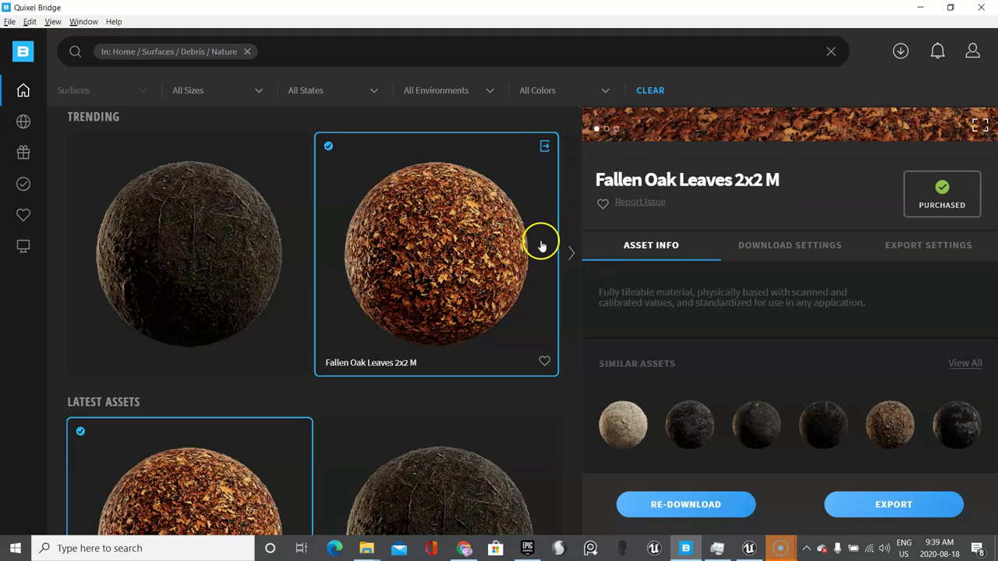
pyautogui.click(897, 502)
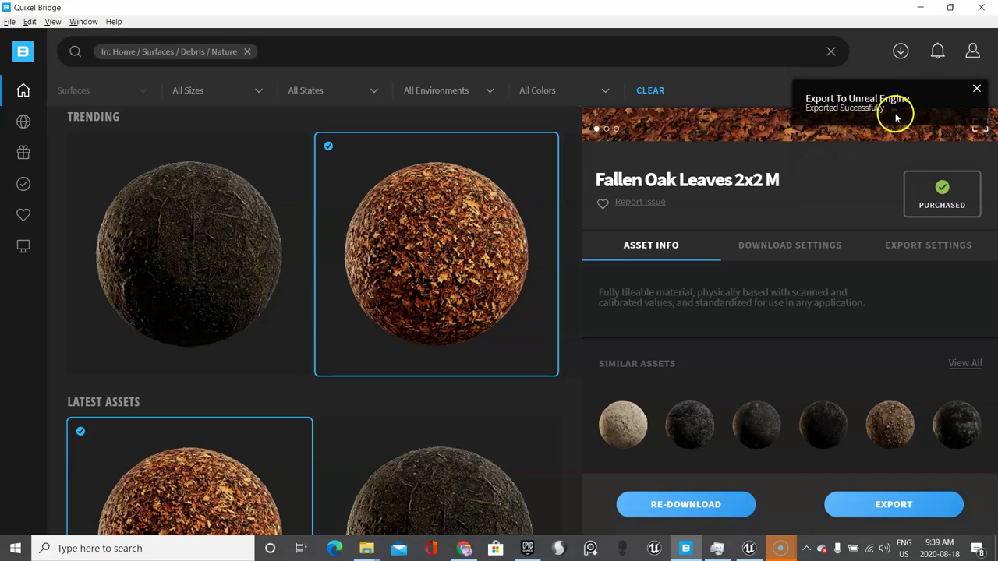
pyautogui.click(747, 550)
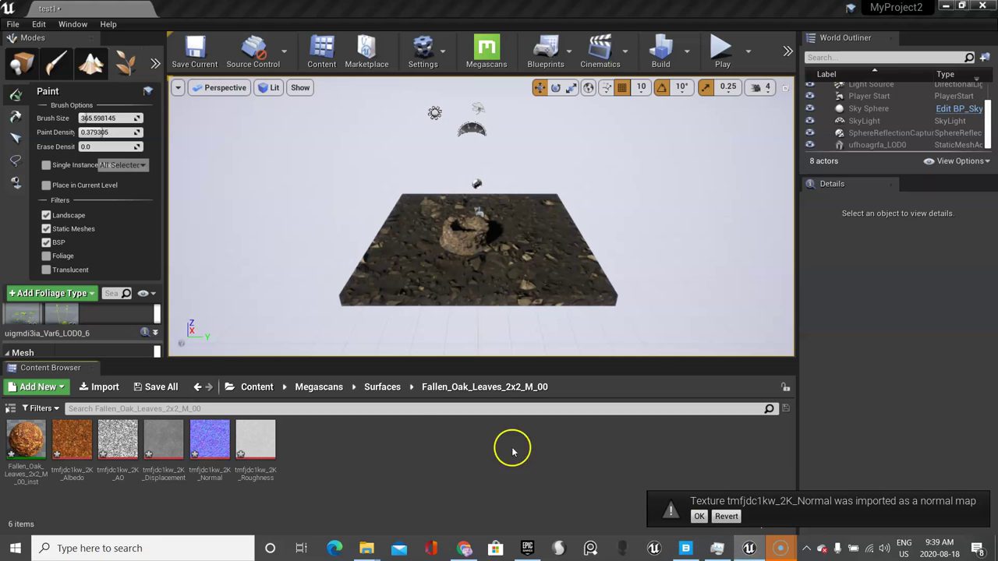
# Dismiss the normal-map import notice, check the Fallen_Oak_Leaves_2x2_M_01 folder, and return to Quixel Bridge.
pyautogui.click(699, 516)
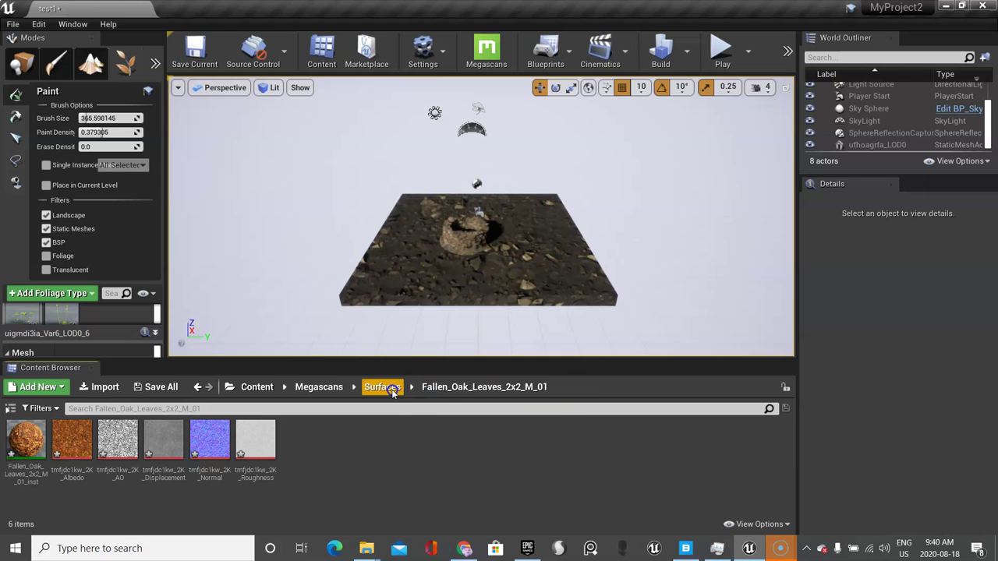
pyautogui.click(574, 451)
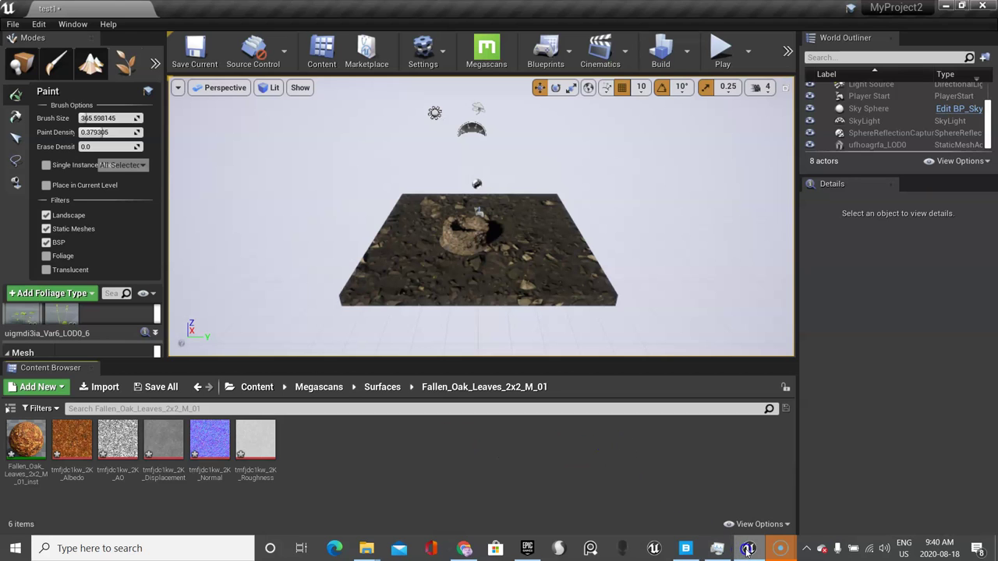
pyautogui.moveTo(748, 549)
pyautogui.click(778, 450)
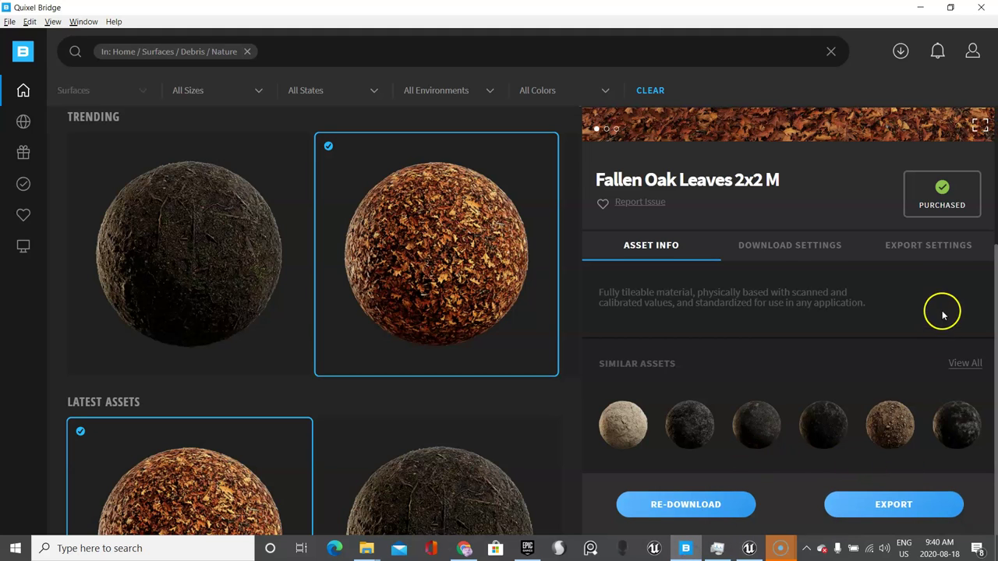
# Show the Fallen Oak Leaves 2x2 M export settings (2K JPEG, Unreal Engine 4.24) down to Project Location.
pyautogui.click(929, 247)
pyautogui.scroll(-2, 834, 429)
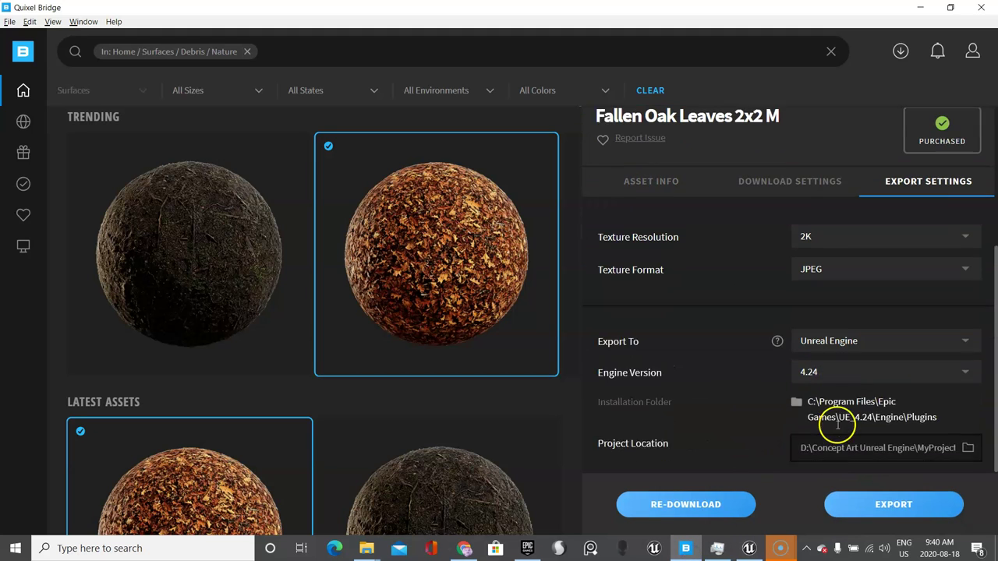